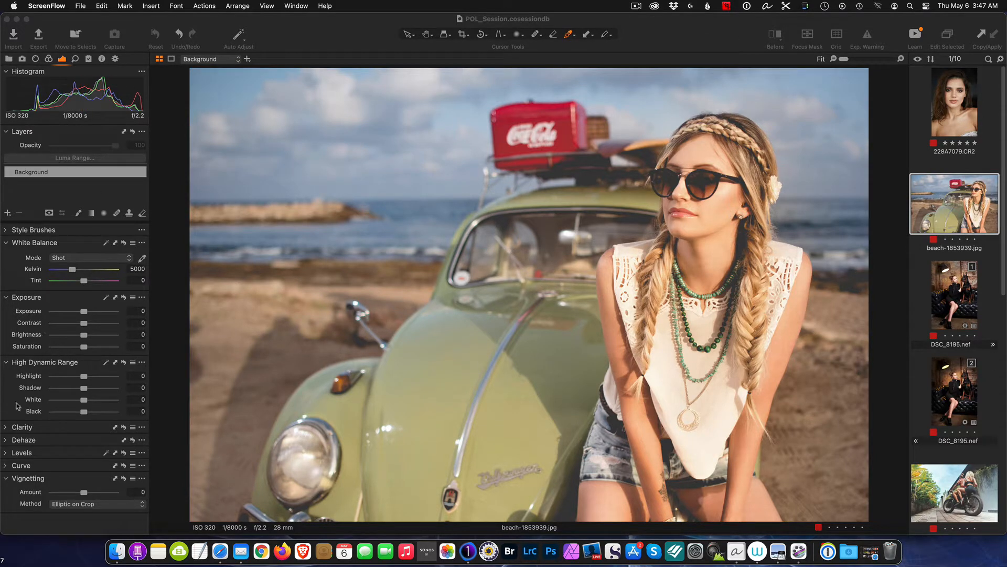
- Detach the Curve tool as a large floating panel beside the photo's subject and hide the thumbnail browser
left_click(5, 468)
left_click_drag(52, 469, 334, 351)
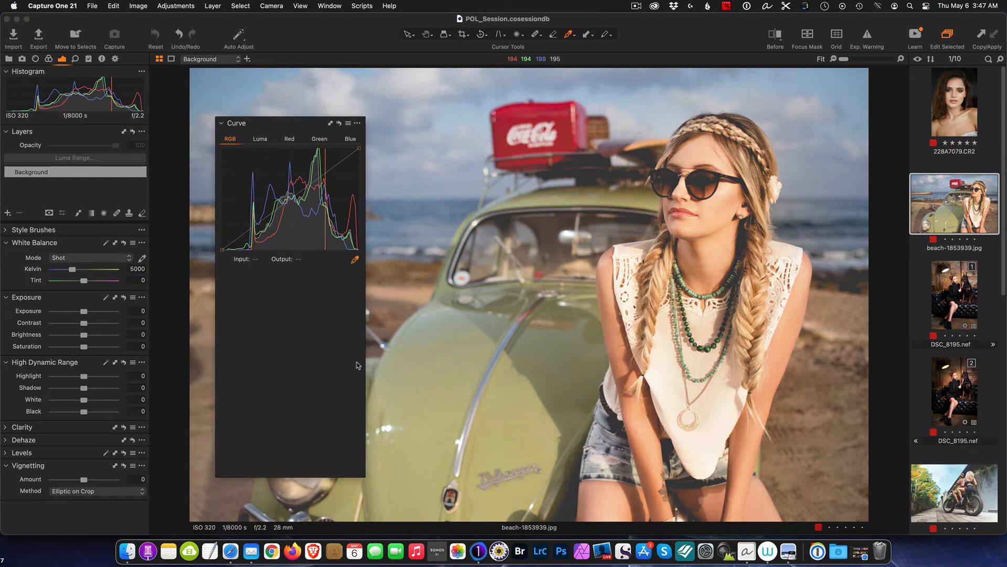
left_click_drag(365, 477, 564, 493)
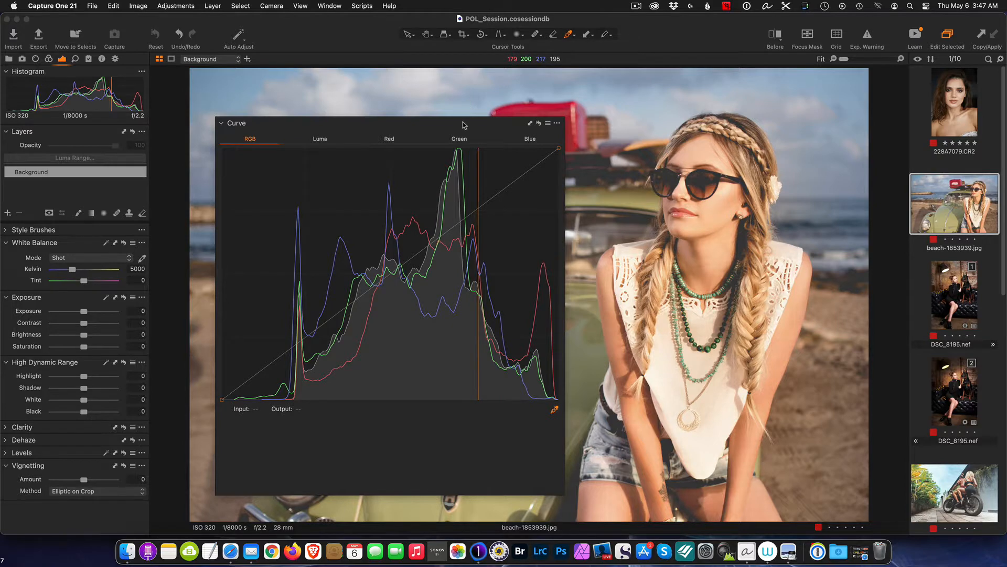
left_click_drag(464, 124, 449, 115)
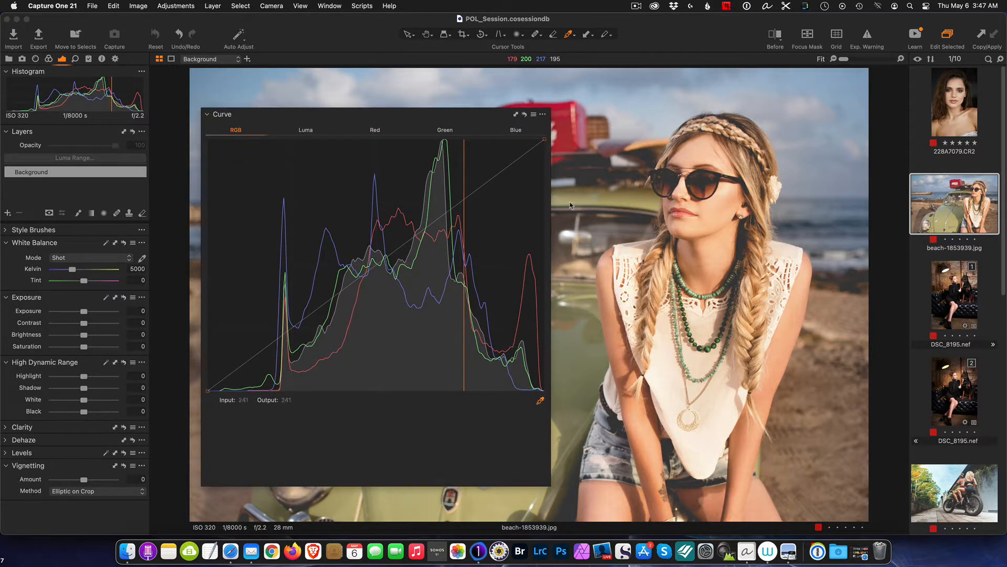
key("super+shift+b")
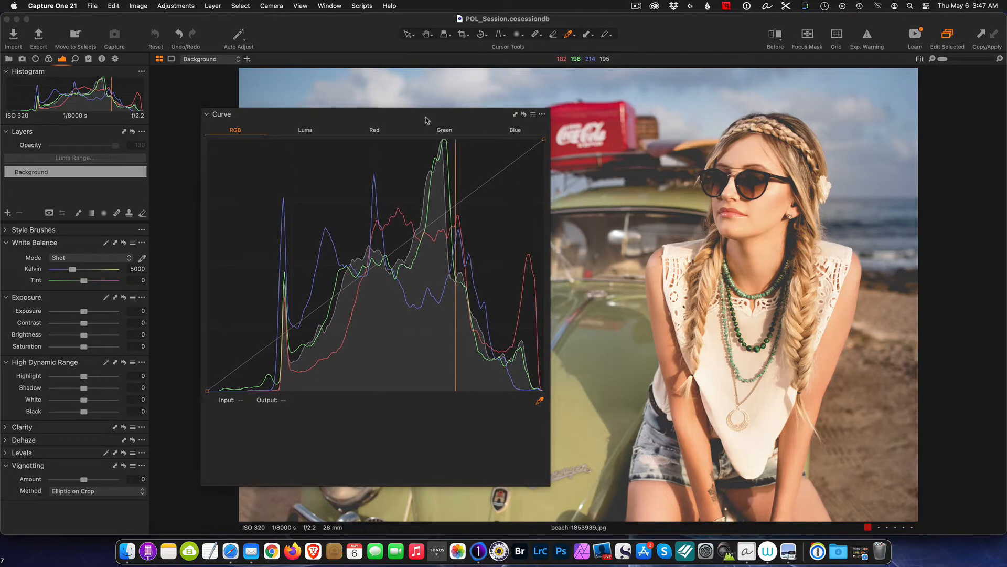
left_click_drag(426, 120, 400, 114)
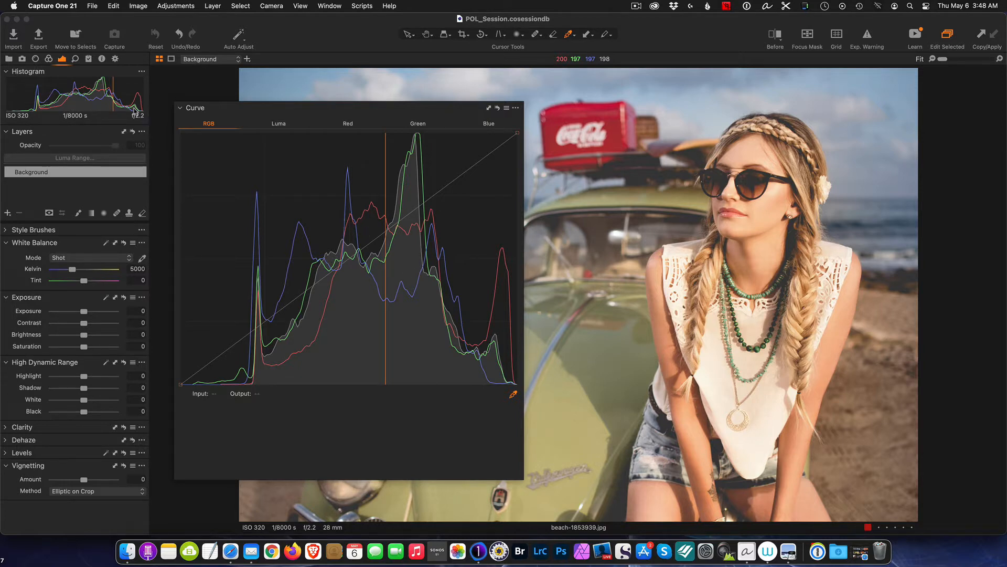
- Try raising a midtone point on the RGB curve to an output of about 163, return it to the diagonal, and reset the curve
left_click(373, 243)
left_click_drag(373, 243, 361, 224)
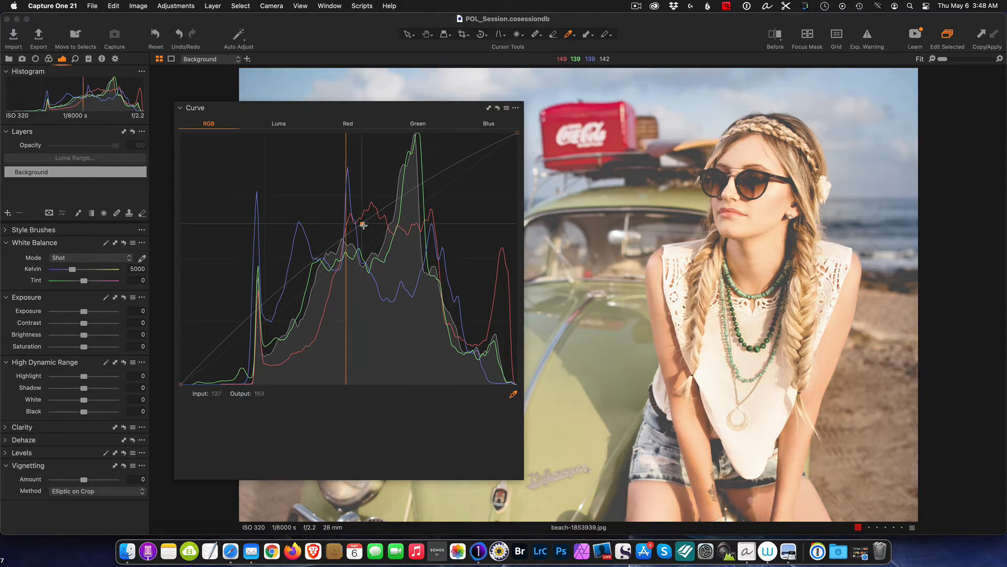
left_click_drag(361, 223, 365, 245)
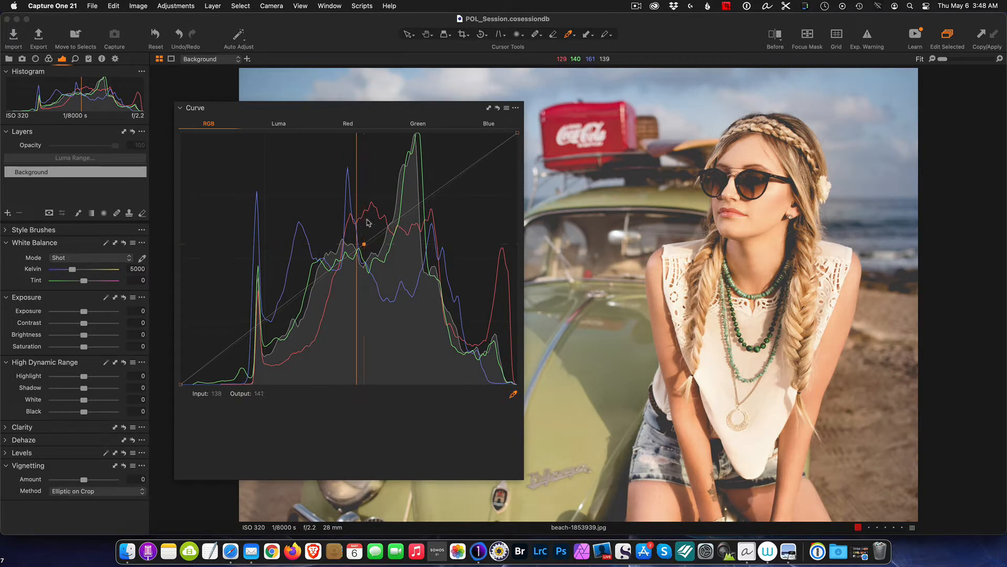
left_click(498, 109)
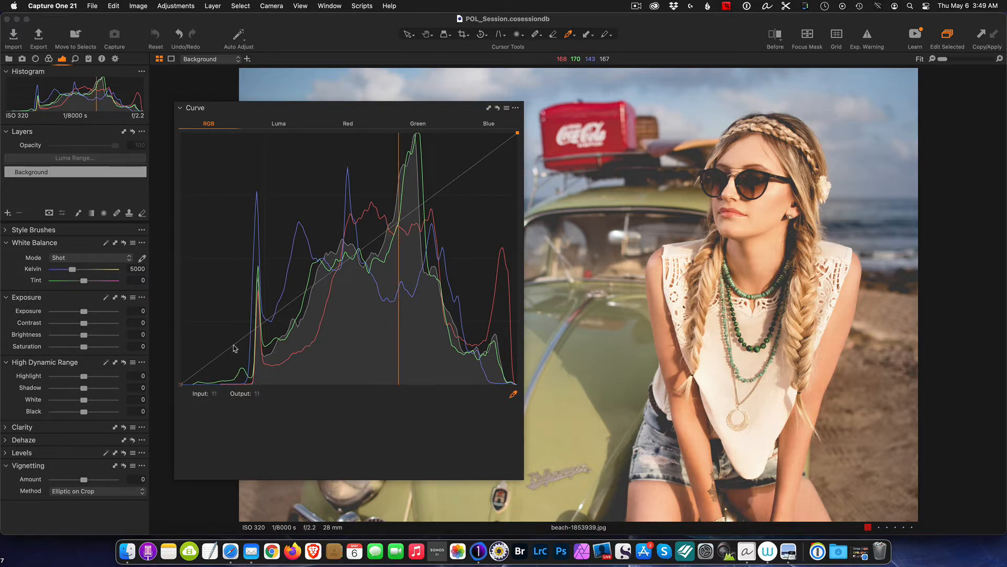
- Check the RGB curve's black and white endpoints, and switch to Preview to examine the tone-curve reference diagrams
left_click(181, 380)
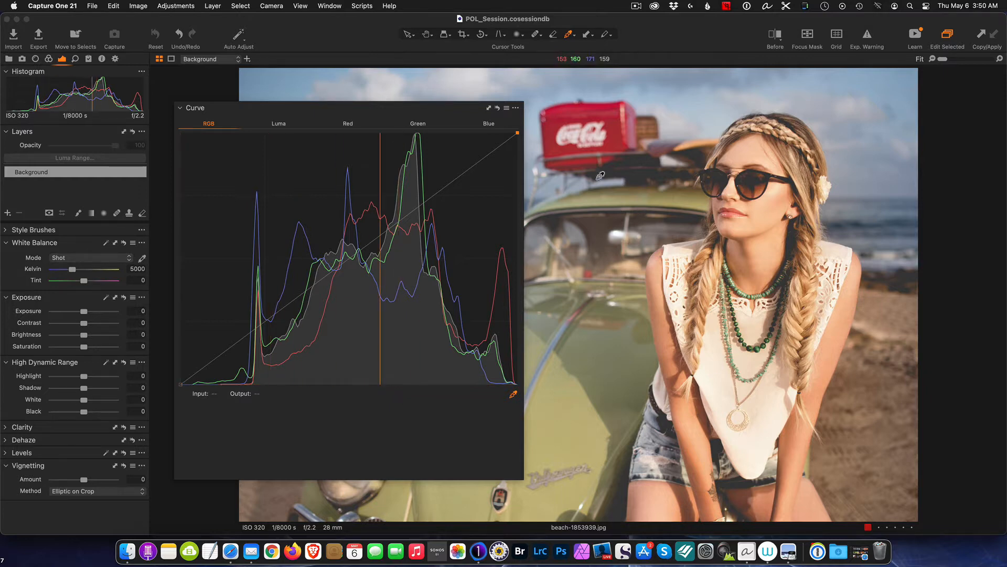
left_click(517, 133)
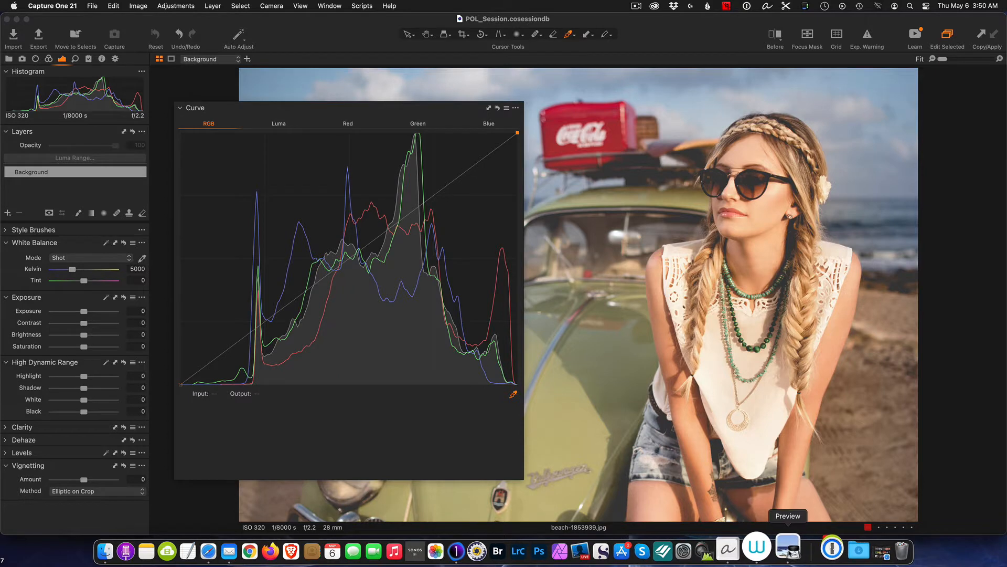
left_click(788, 551)
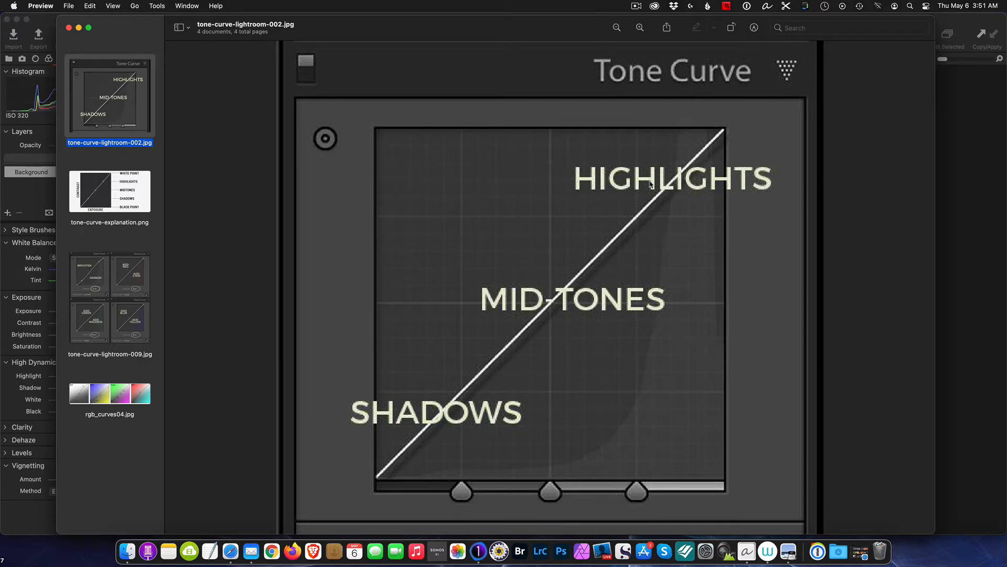
left_click(139, 196)
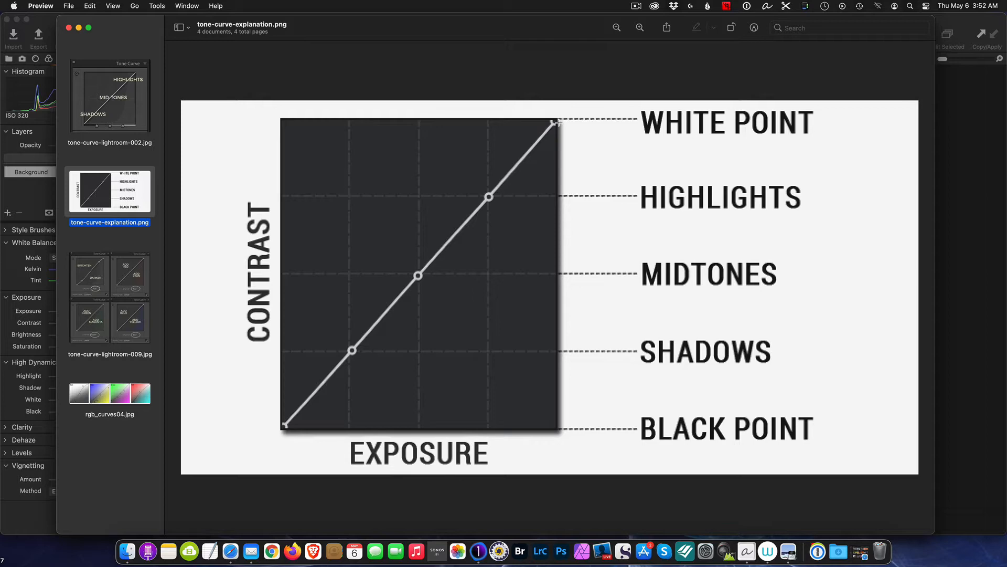
left_click(126, 275)
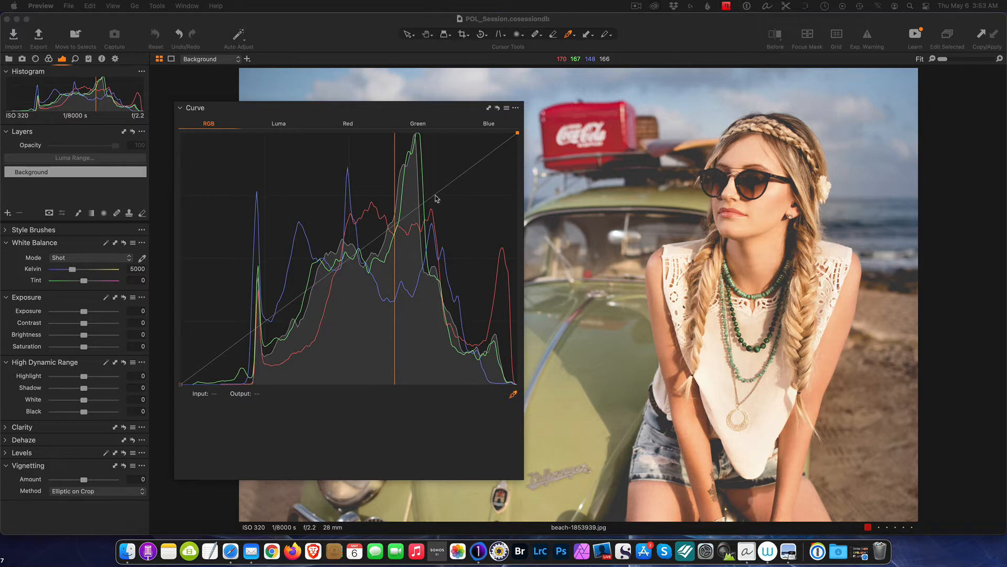
- Back in Capture One, try an extreme contrast RGB curve with raised highlights and lowered shadows, and reset it
left_click_drag(433, 198, 381, 154)
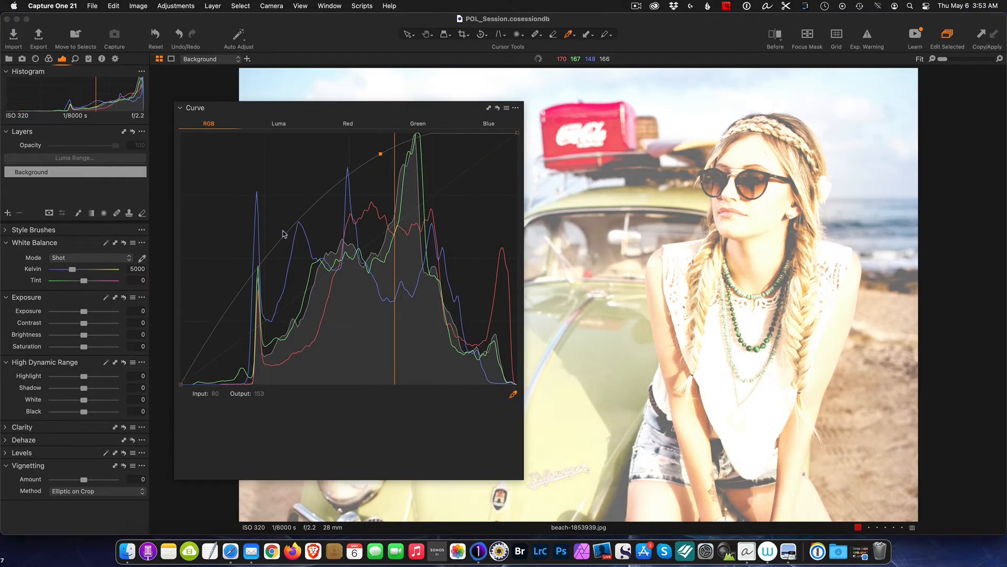
left_click_drag(284, 236, 353, 349)
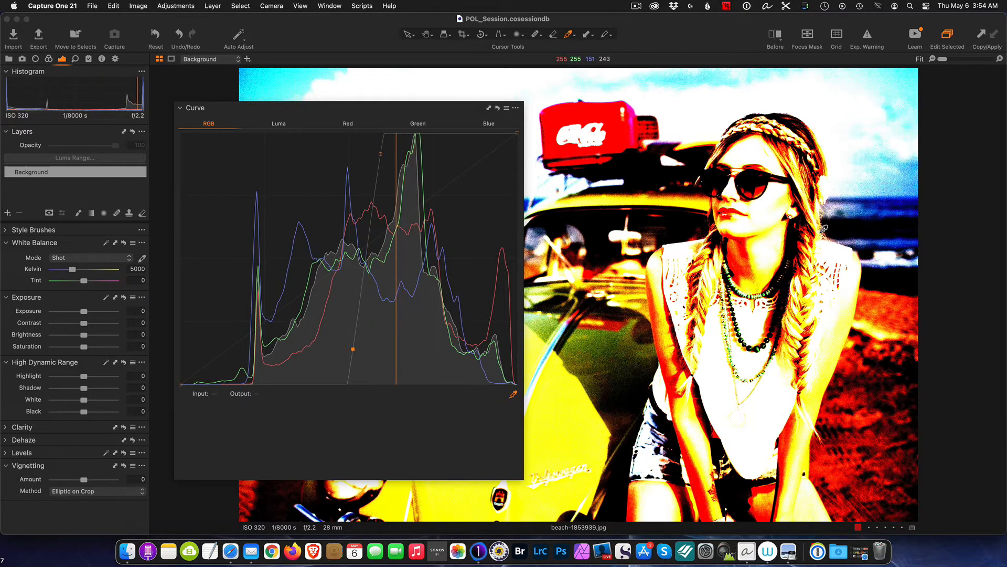
left_click(497, 109)
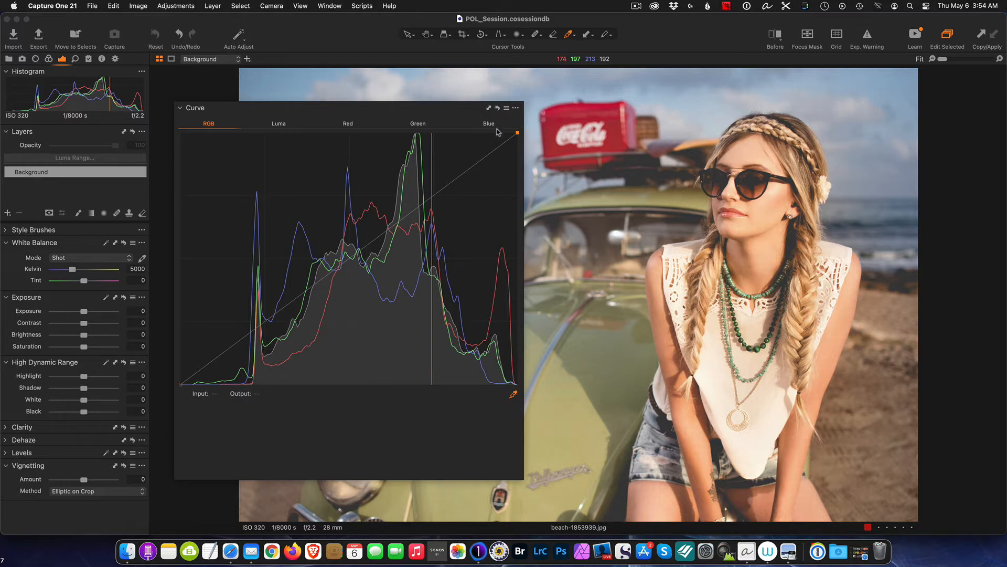
- Try a Red channel midtone point raised to input 87, output 208 and lowered to input 192, output 70, and reset the curve
left_click(348, 124)
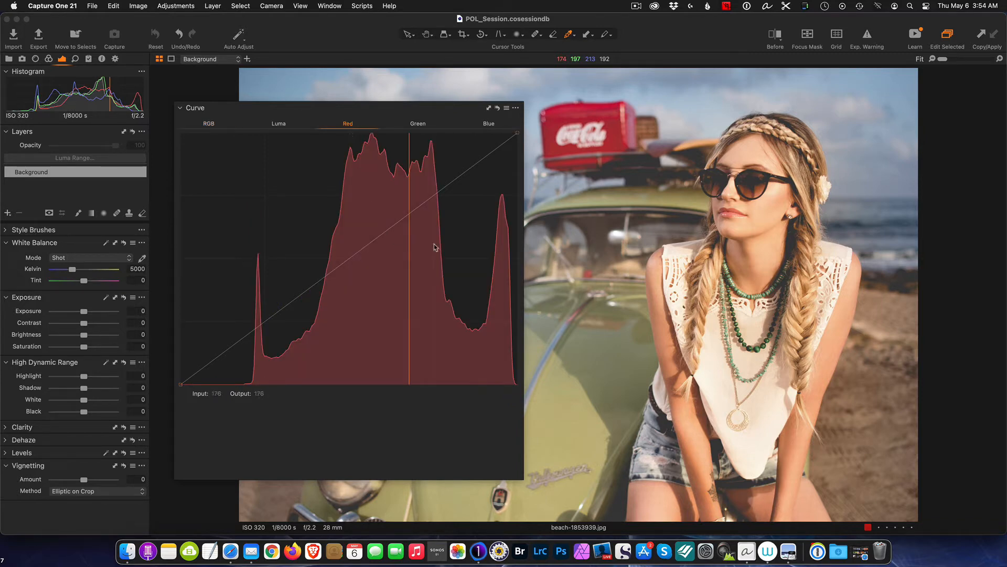
left_click(352, 258)
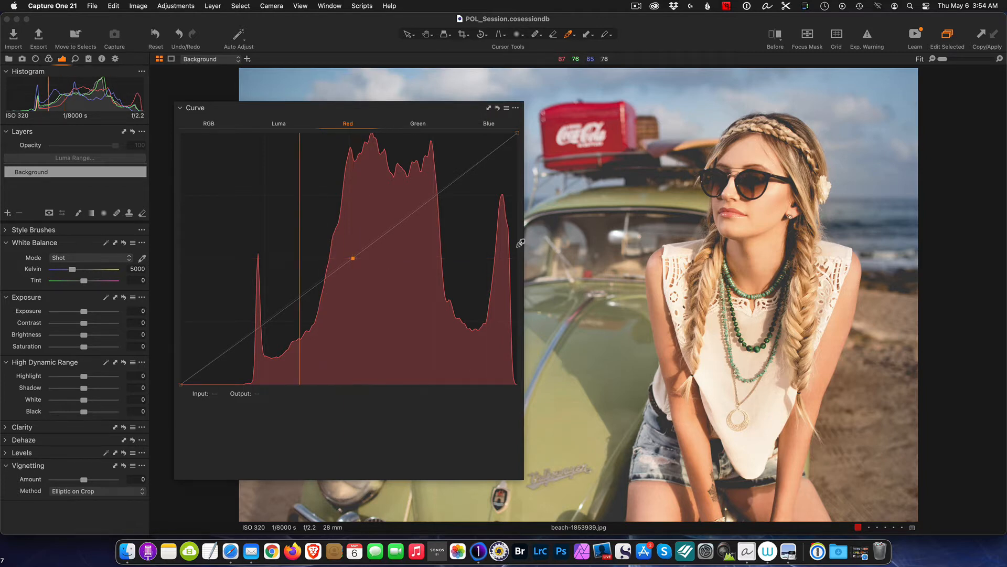
left_click_drag(354, 258, 296, 178)
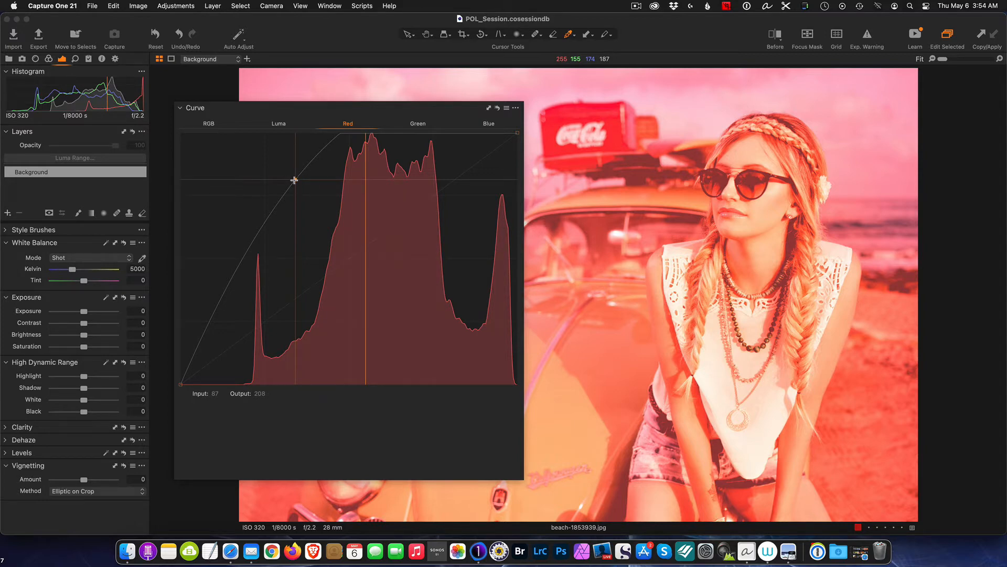
left_click_drag(294, 180, 350, 256)
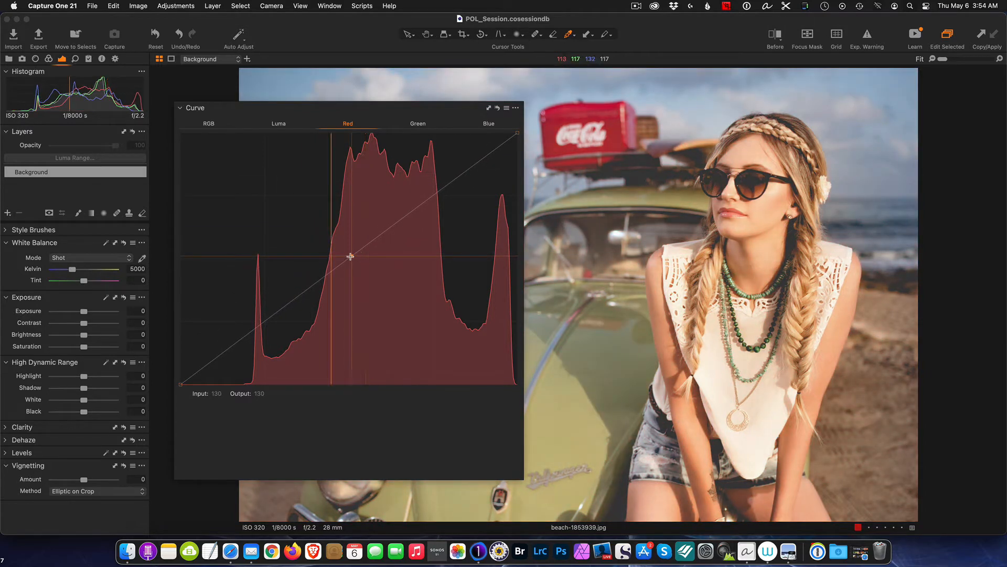
left_click_drag(351, 257, 369, 247)
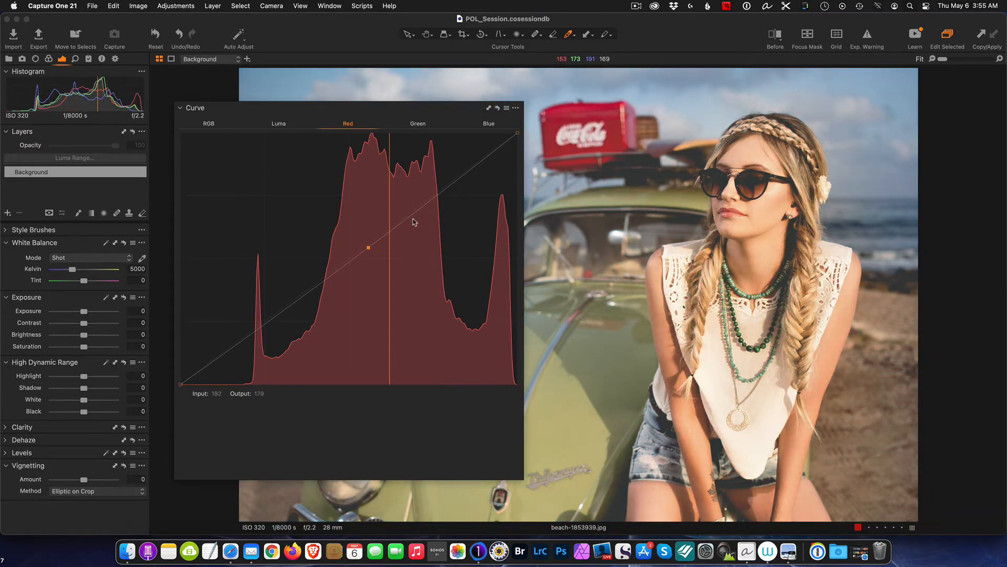
left_click_drag(367, 247, 434, 314)
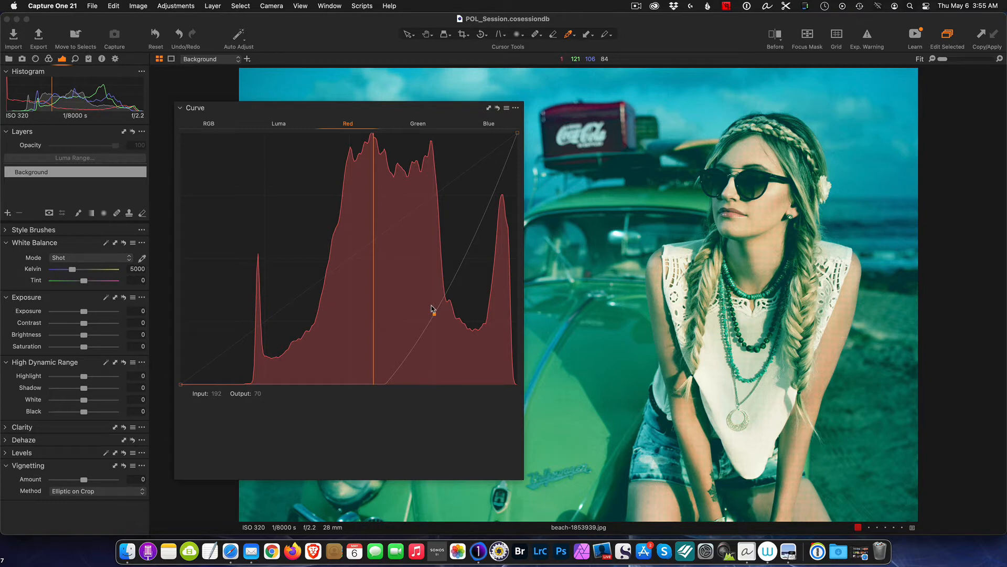
left_click(498, 109)
- Try a Green channel midtone point raised to input 106, output 187 and pulled well below the diagonal, and reset the curve
left_click(419, 124)
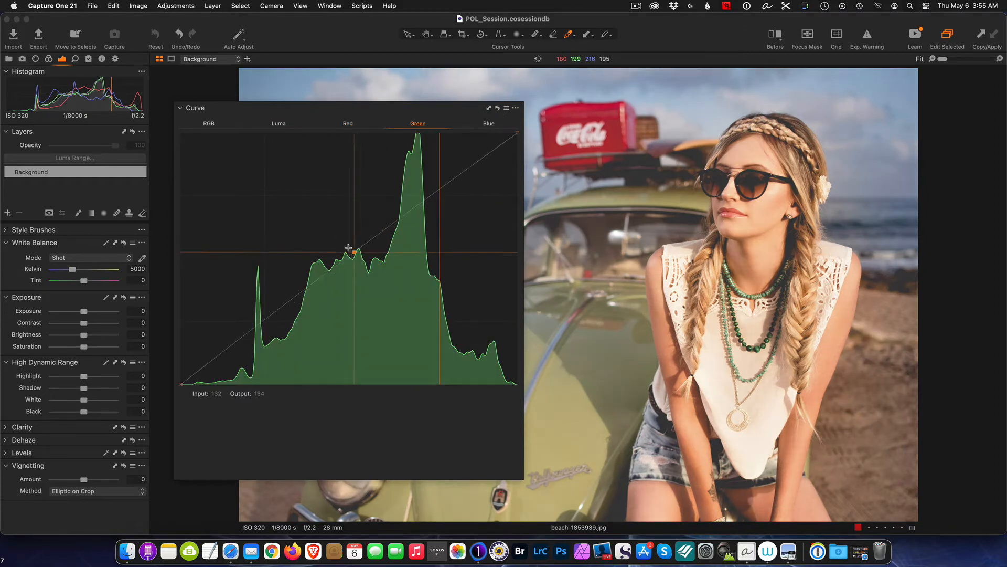
left_click_drag(358, 258, 320, 200)
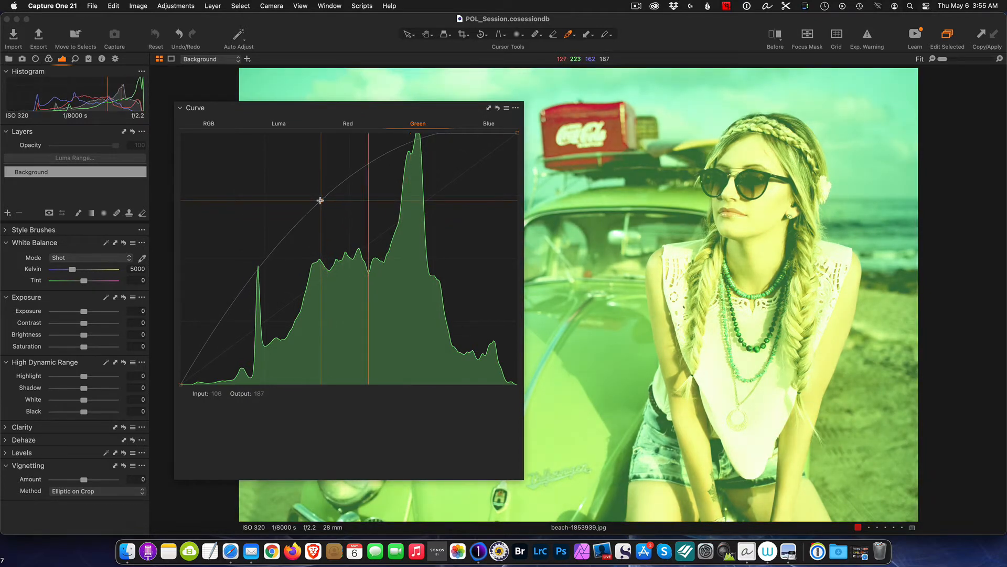
left_click_drag(319, 202, 420, 332)
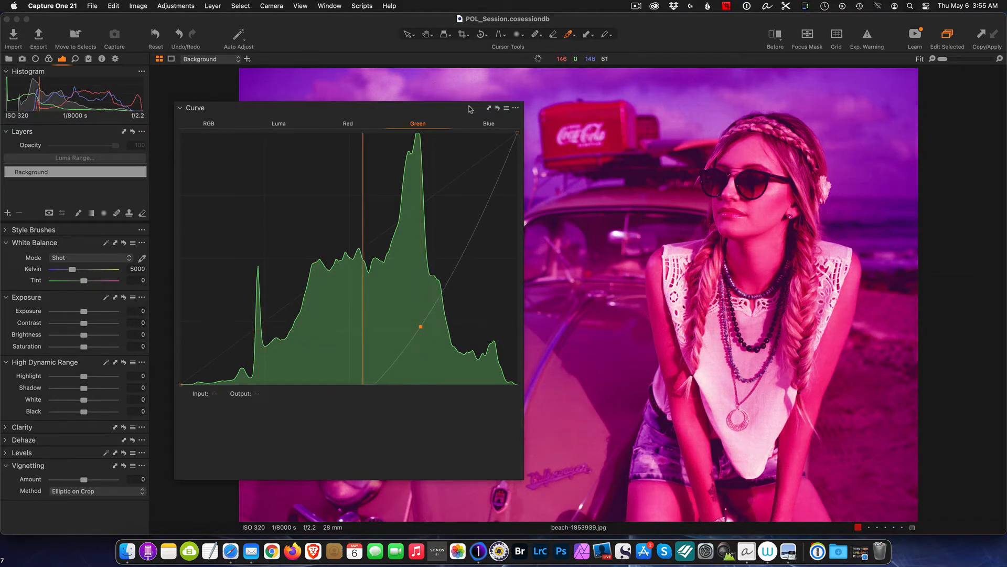
left_click(497, 108)
- Try lowering a Blue channel midtone point to input 170, output 78, and reset the curve
left_click(491, 126)
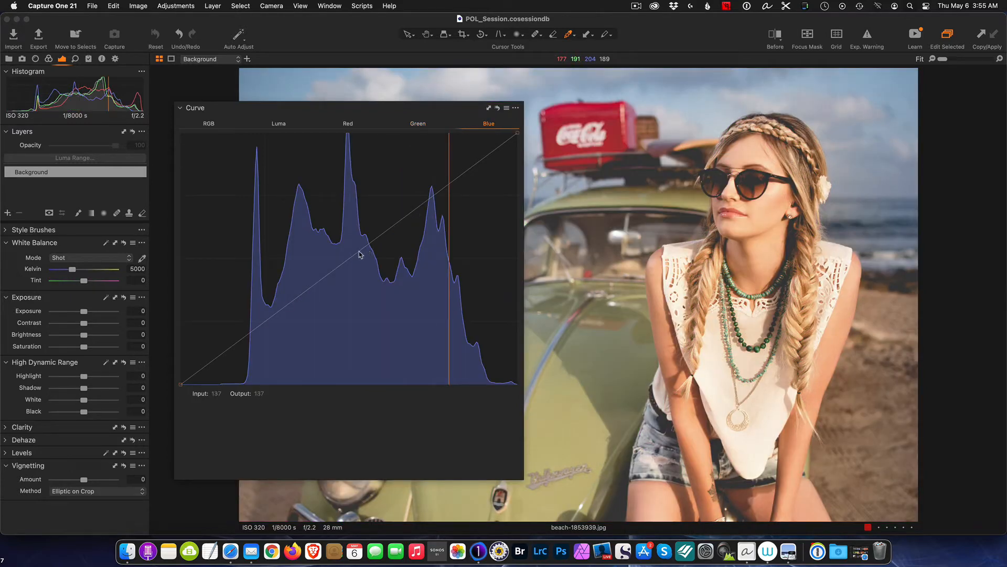
left_click_drag(360, 256, 404, 308)
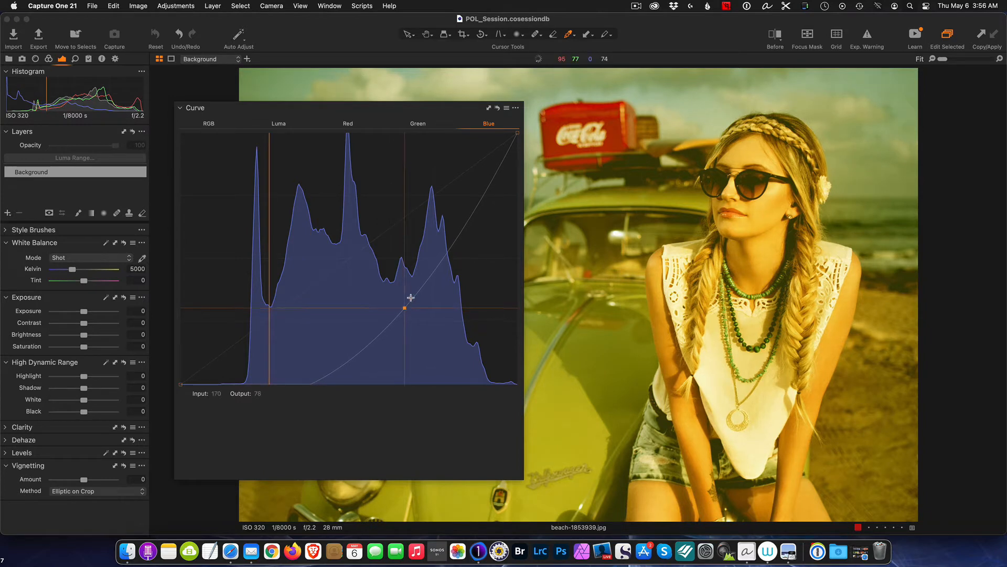
left_click(498, 109)
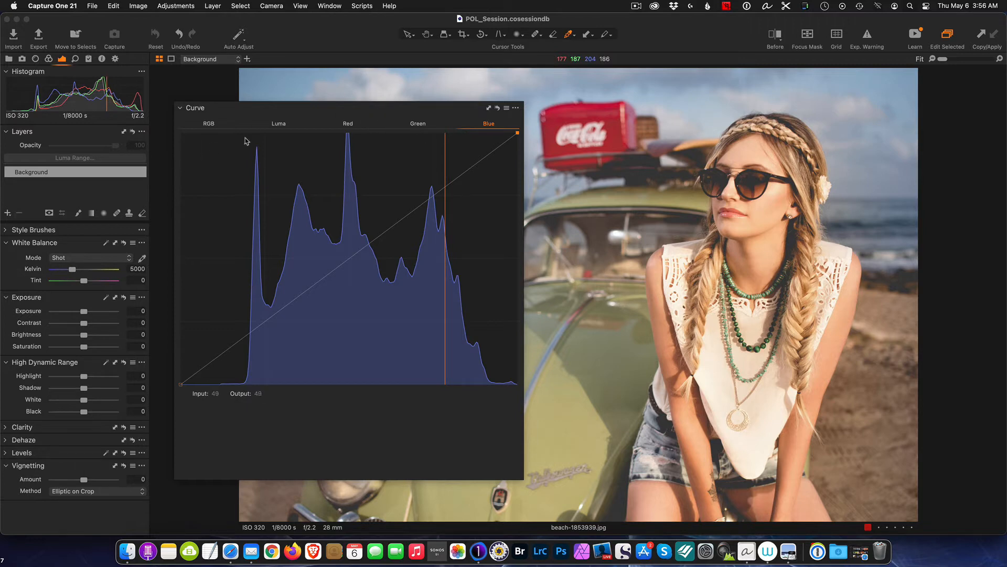
- Compare the RGB curve with the Luma curve and return to RGB
left_click(207, 125)
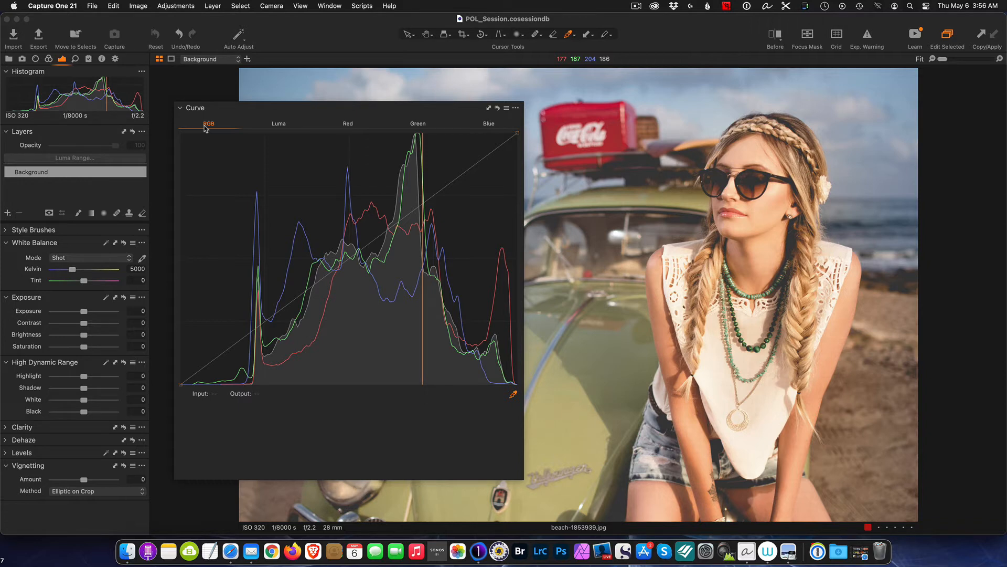
left_click(281, 127)
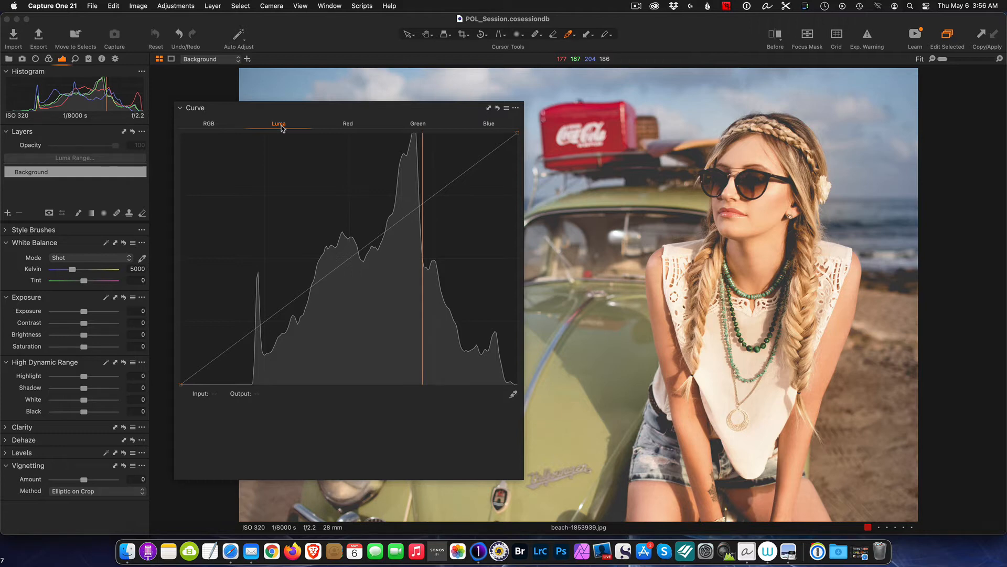
left_click(209, 126)
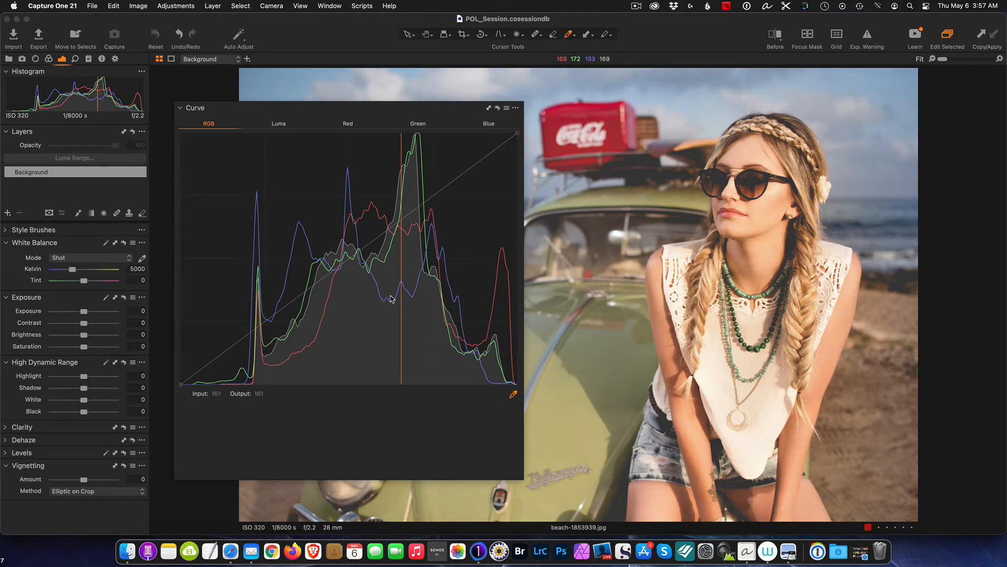
- Try placing a highlight point at input 192 and a shadow point on the RGB curve, and reset it
left_click(434, 197)
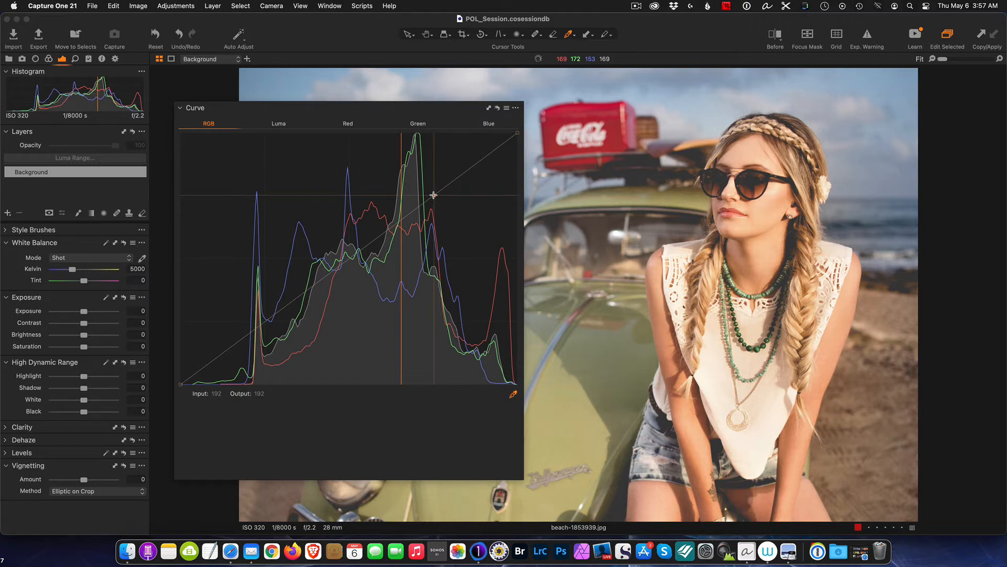
left_click(272, 317)
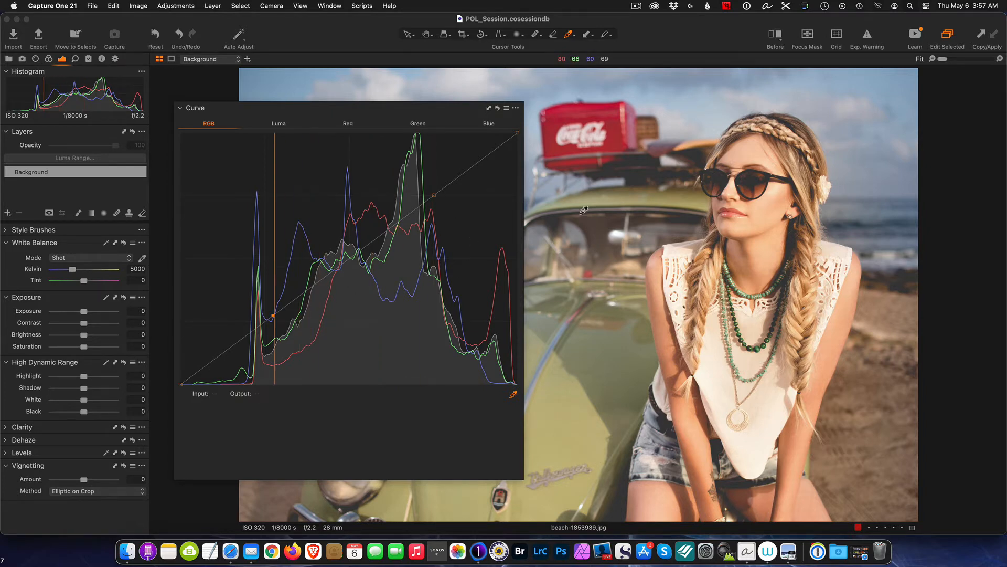
left_click(497, 108)
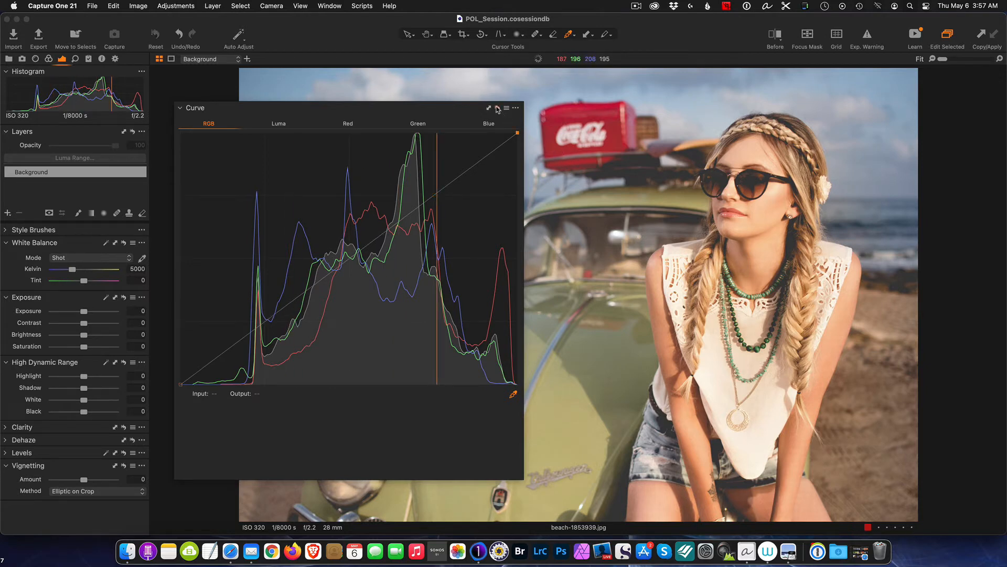
- Try an S-shaped contrast curve on the RGB channel, with a highlight point raised to input 172, output 198 and a shadow point lowered to about 78, 51
left_click(418, 210)
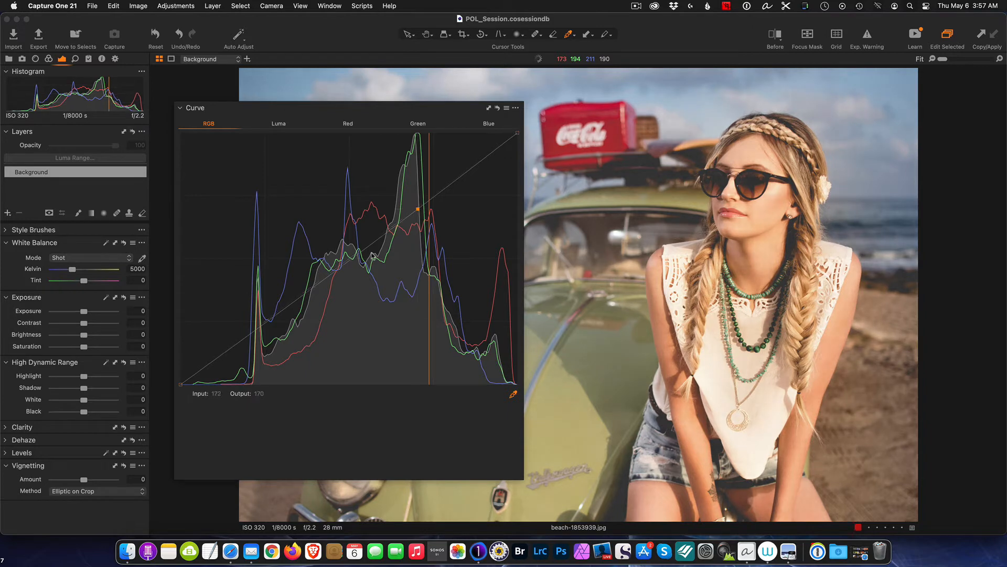
left_click(272, 319)
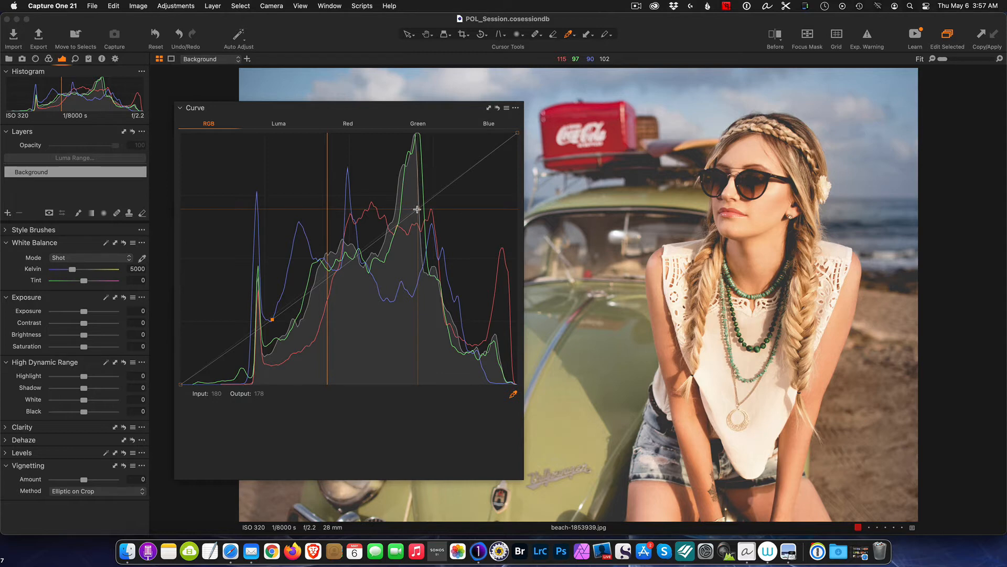
left_click_drag(418, 209, 413, 201)
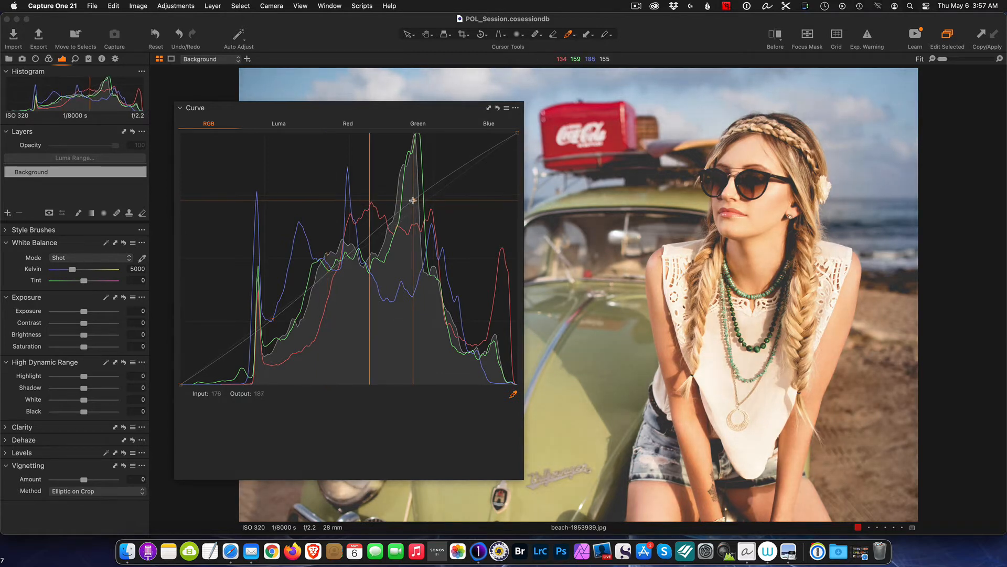
left_click_drag(271, 319, 276, 325)
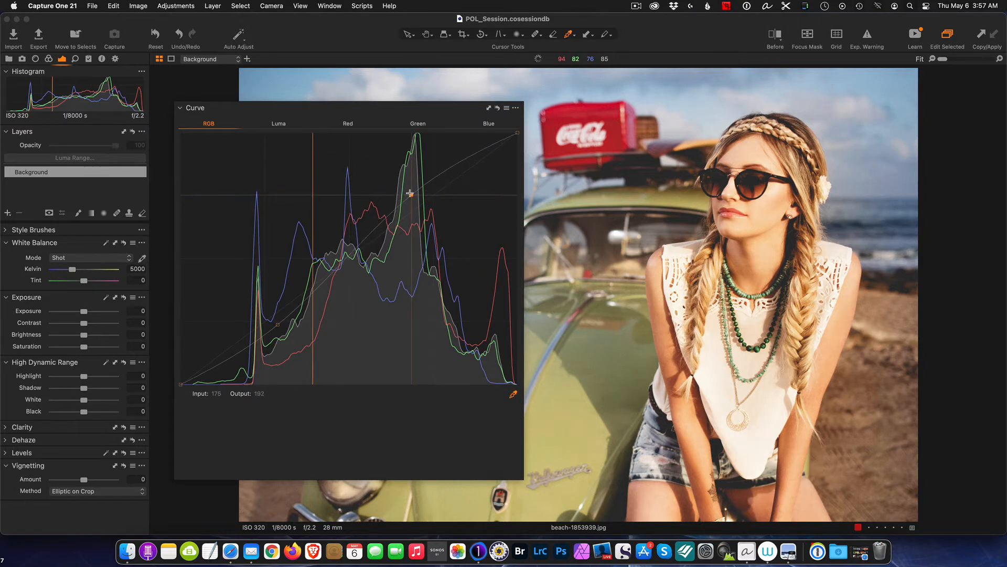
left_click_drag(412, 199, 409, 189)
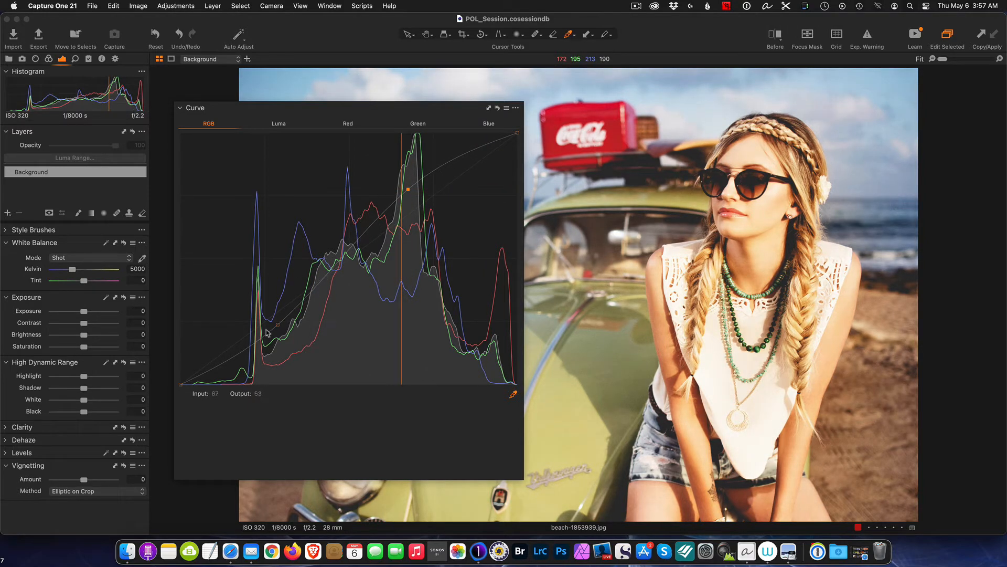
left_click_drag(277, 324, 282, 334)
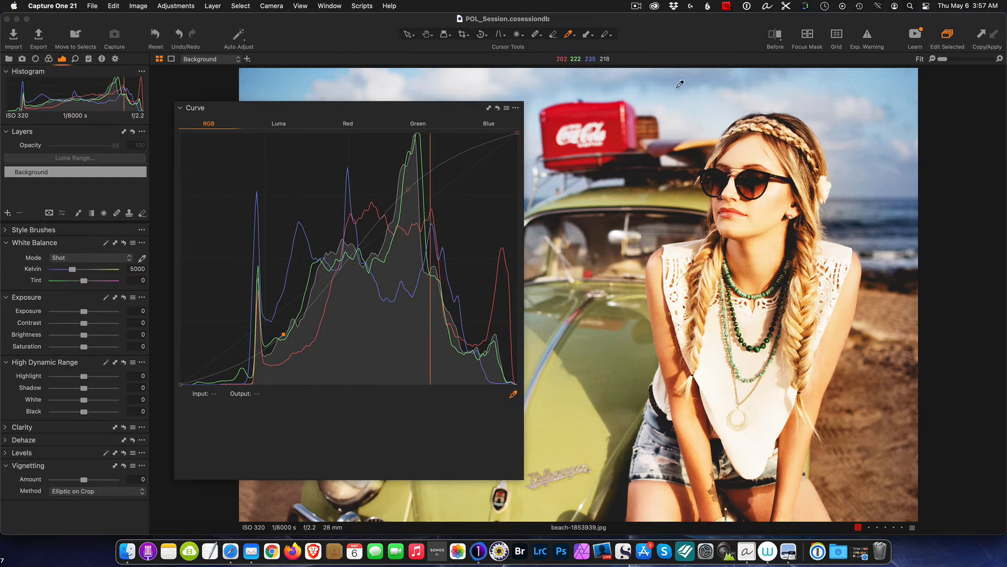
- Compare the contrast-boosted image with the original using the Before comparison in Full View
left_click(779, 36)
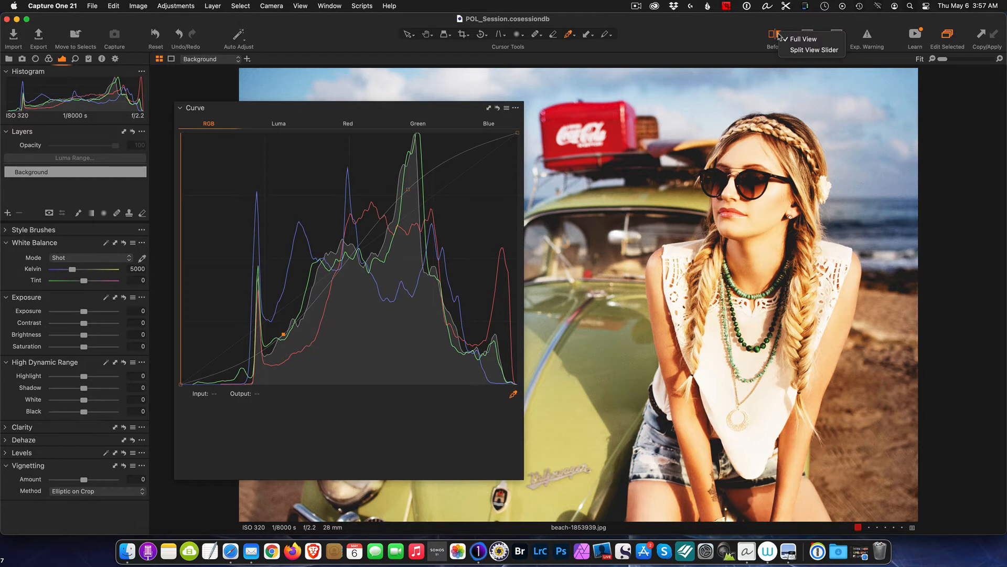
left_click(779, 36)
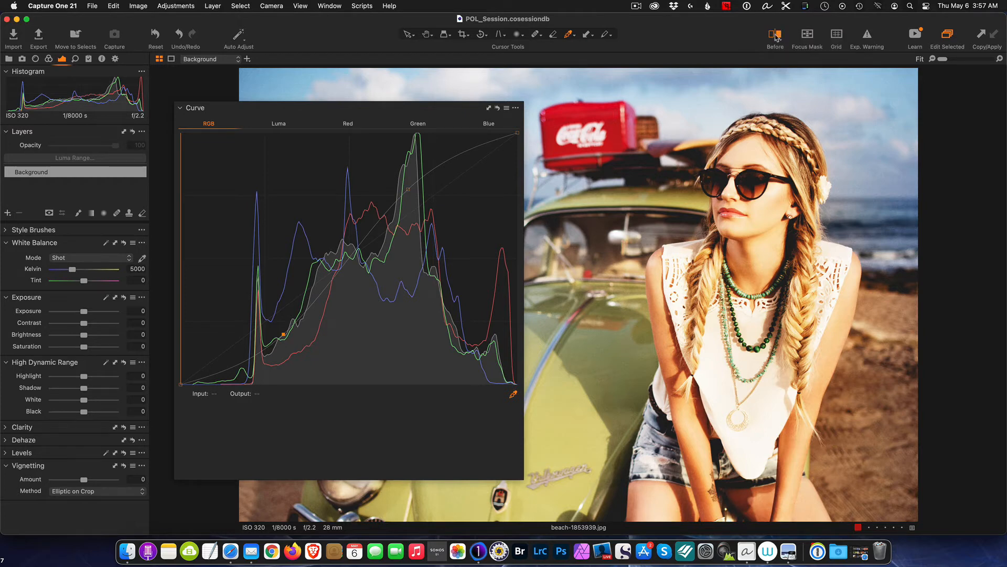
left_click(776, 35)
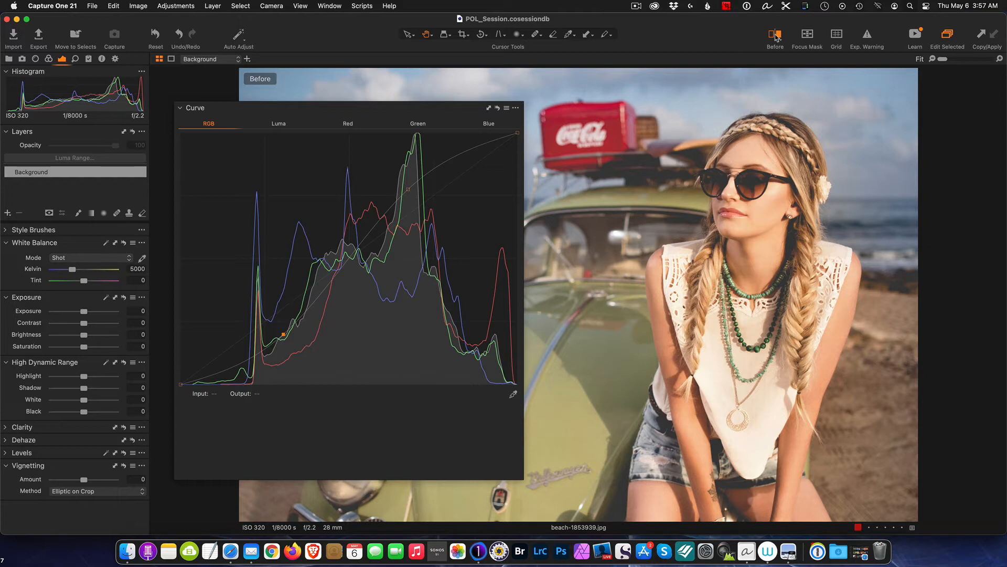
left_click(776, 35)
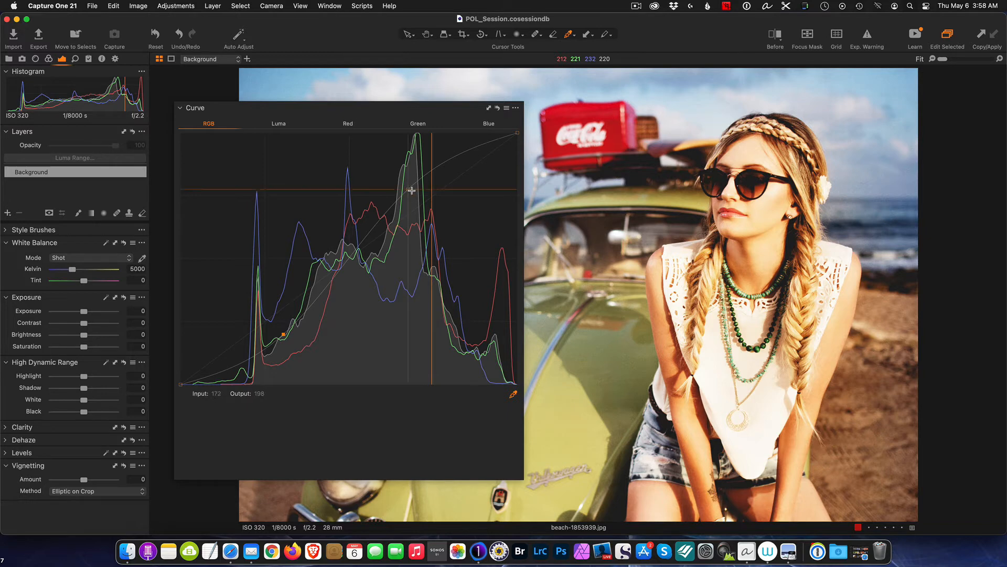
- Try a gentler S-curve by easing the highlight point down and setting the shadow point to input 81, output 54
left_click_drag(408, 190, 414, 197)
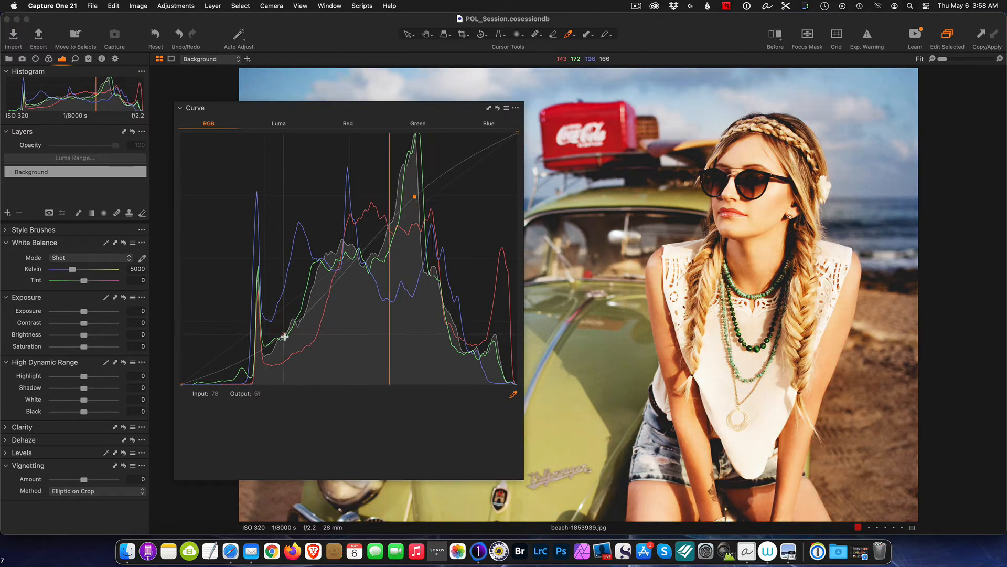
left_click_drag(283, 328, 288, 332)
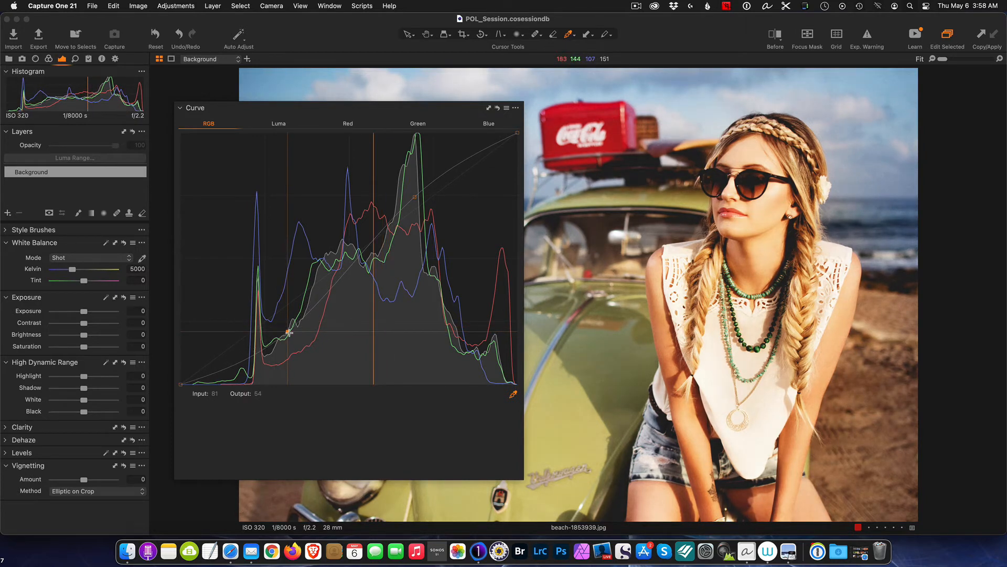
- Try an extreme contrast curve by pulling the shadow point far down and pushing the highlight point close to maximum output
left_click_drag(288, 332, 317, 439)
left_click(333, 368)
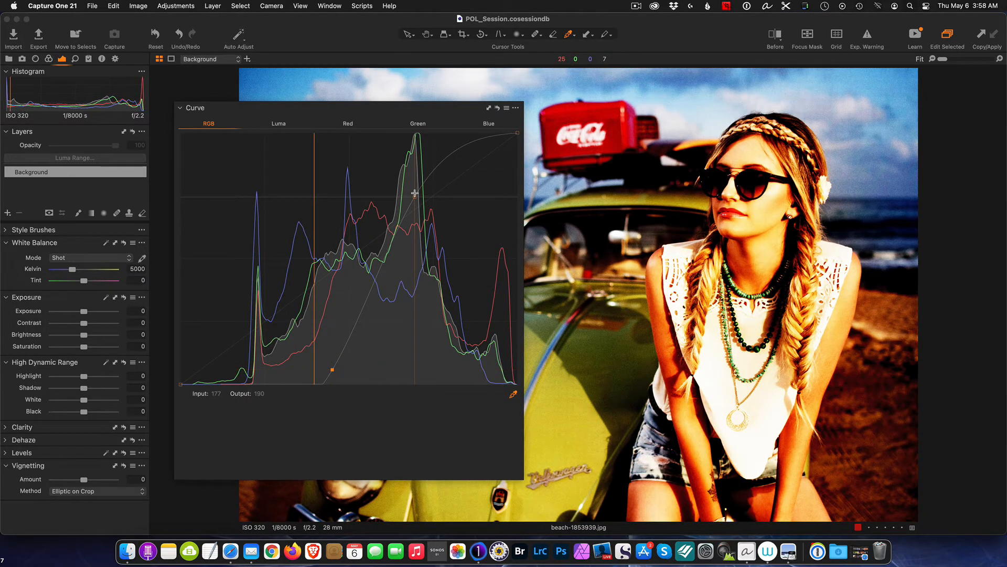
left_click_drag(413, 198, 382, 148)
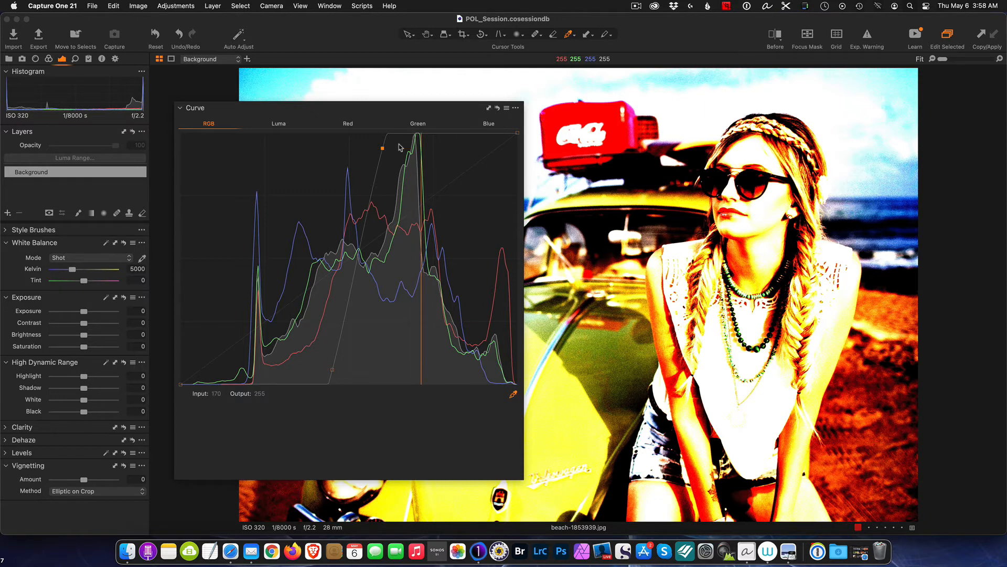
- Bring both points back to a moderate S-curve and reset the RGB curve
left_click_drag(381, 149, 435, 180)
left_click_drag(332, 369, 293, 350)
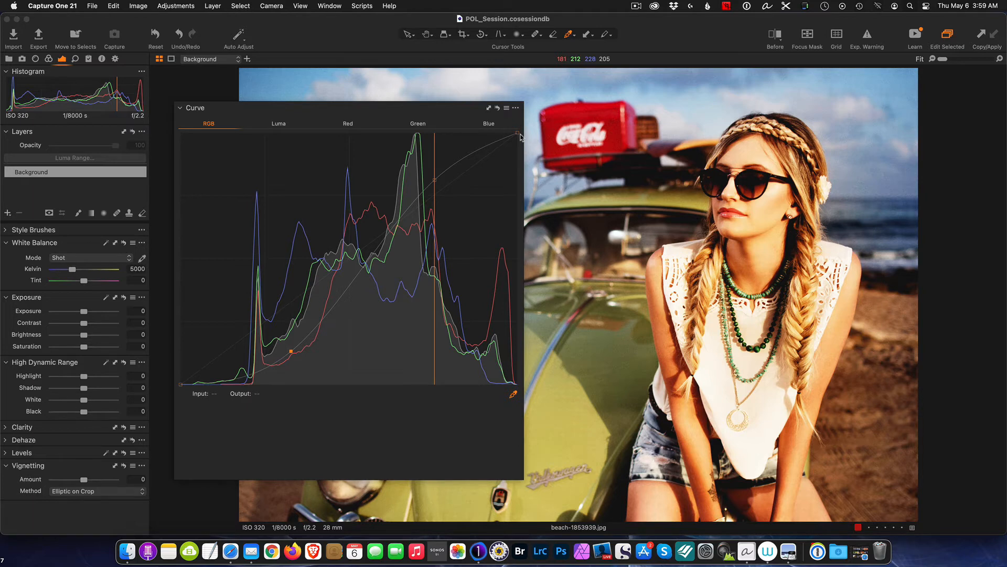
left_click(498, 109)
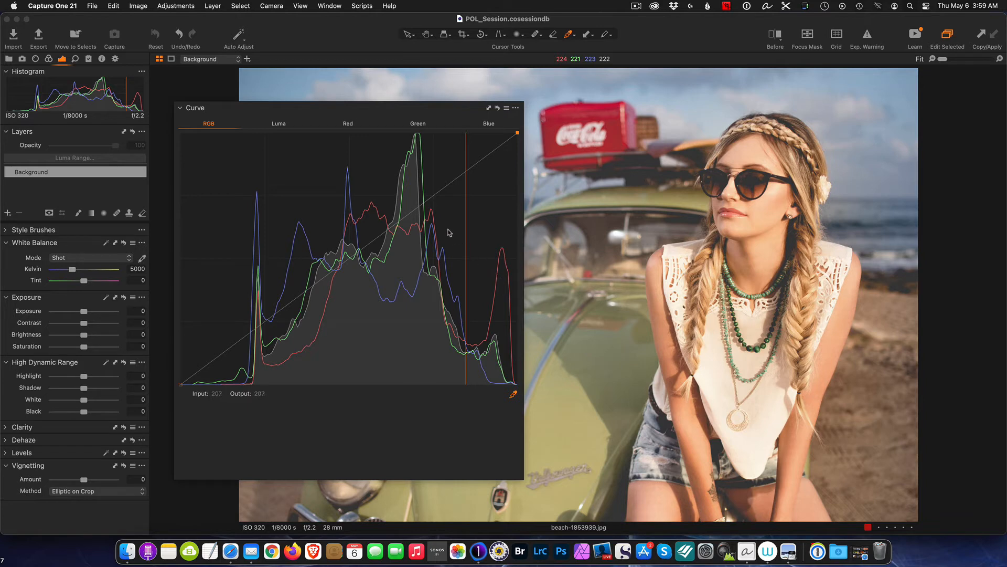
- Try a low-contrast RGB curve by lowering a highlight point below the diagonal and raising a shadow point above it
left_click(435, 198)
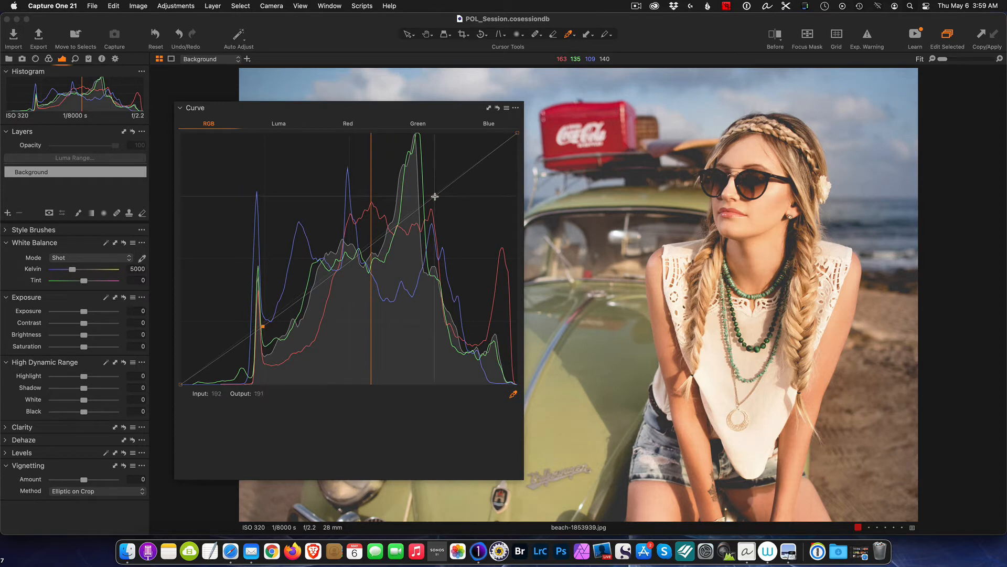
left_click_drag(435, 196, 446, 209)
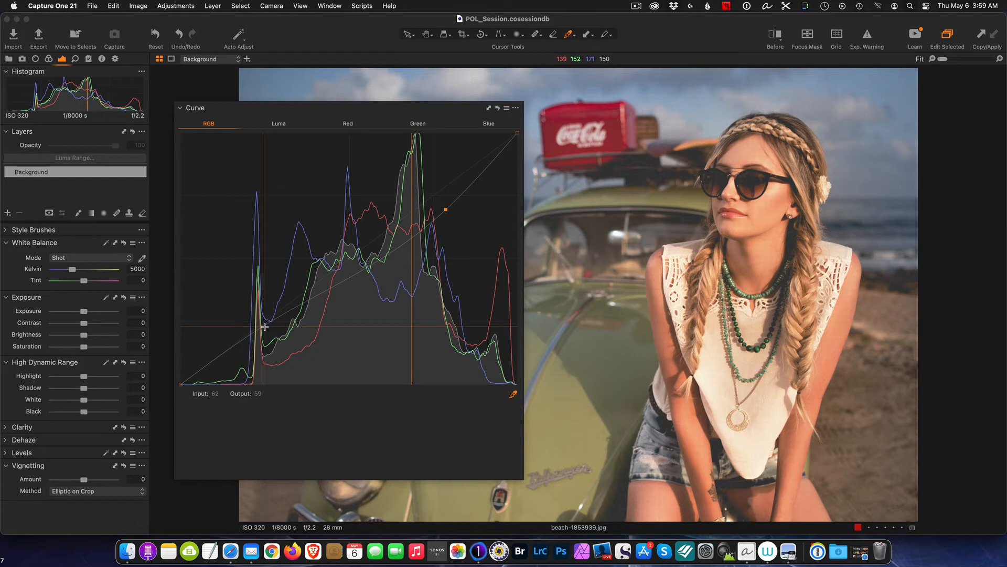
left_click_drag(264, 327, 257, 315)
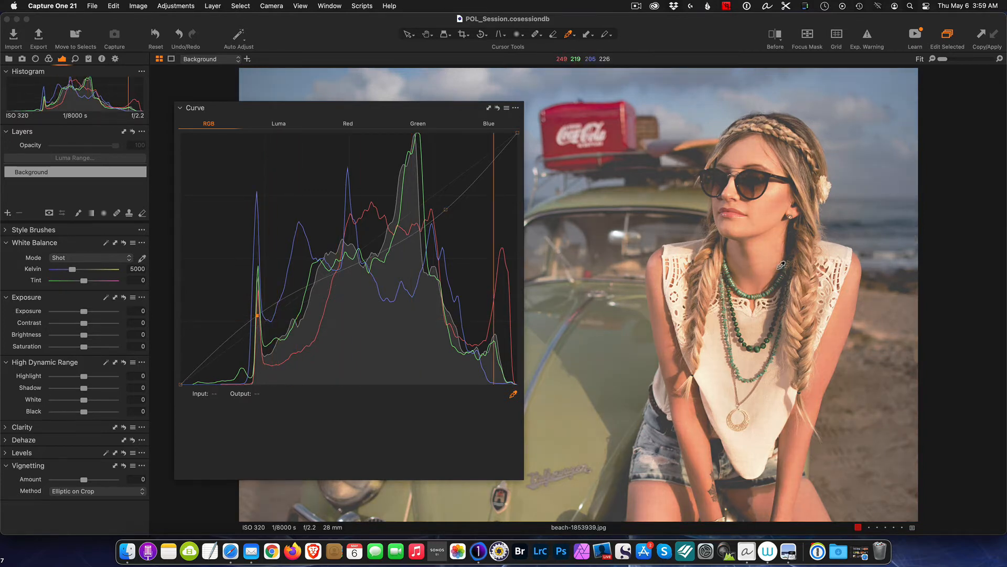
- Compare the low-contrast result with the original image and reset the RGB curve
left_click(499, 108)
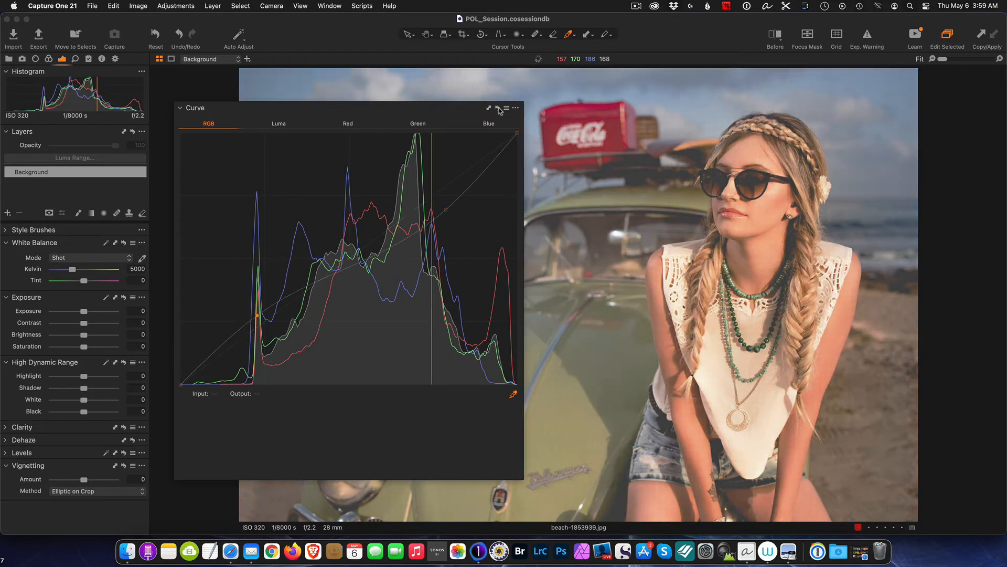
key("super+z")
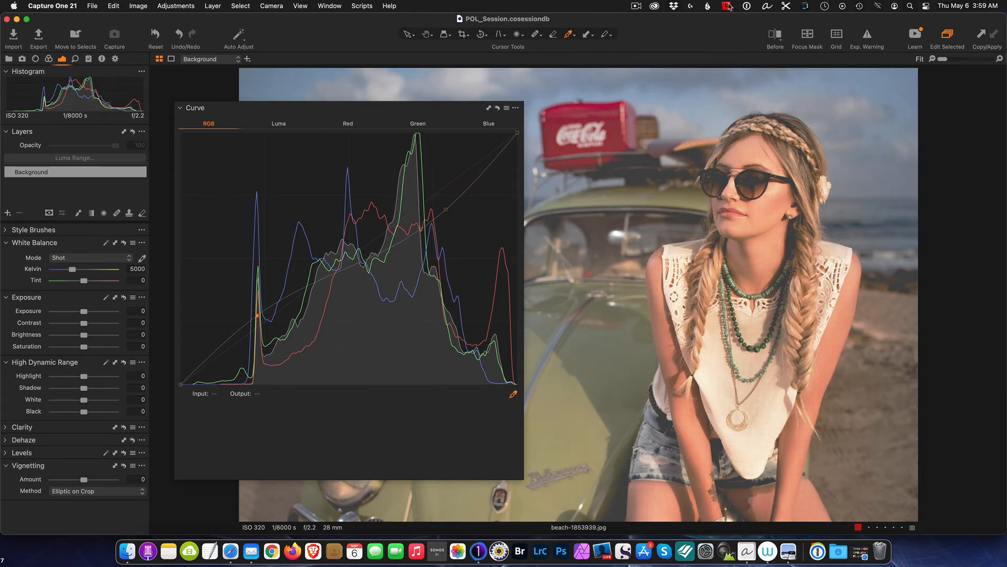
left_click(774, 37)
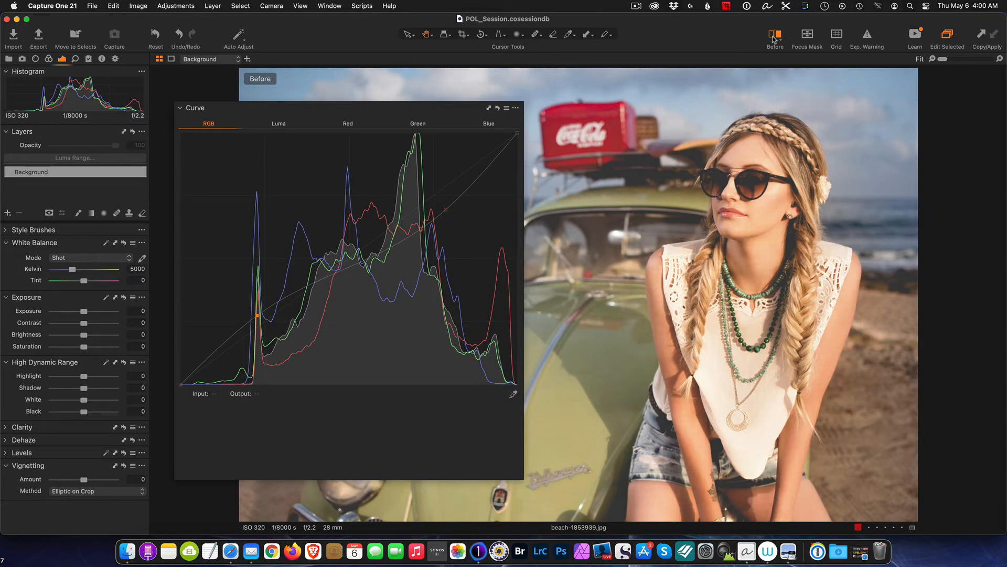
left_click(773, 39)
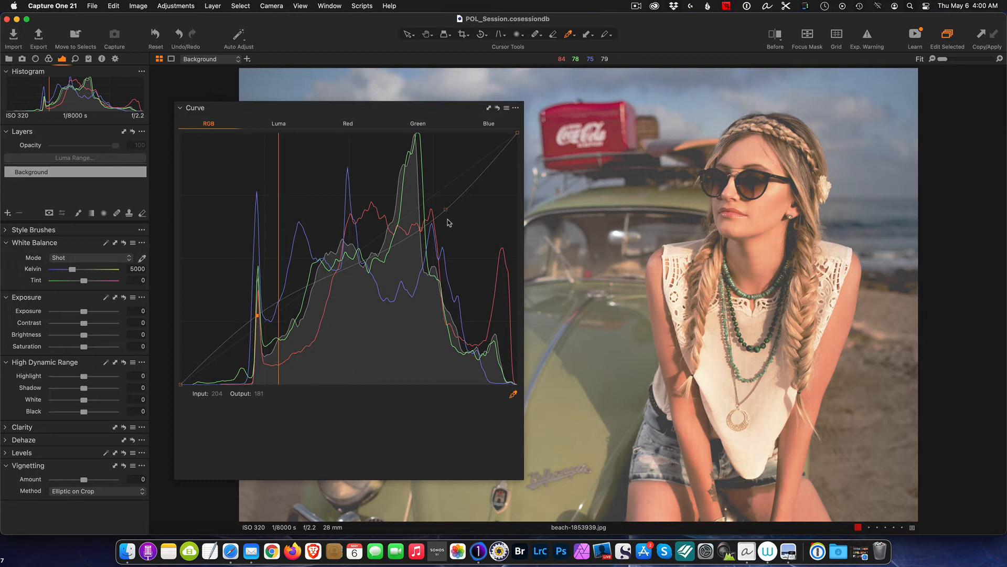
left_click(497, 107)
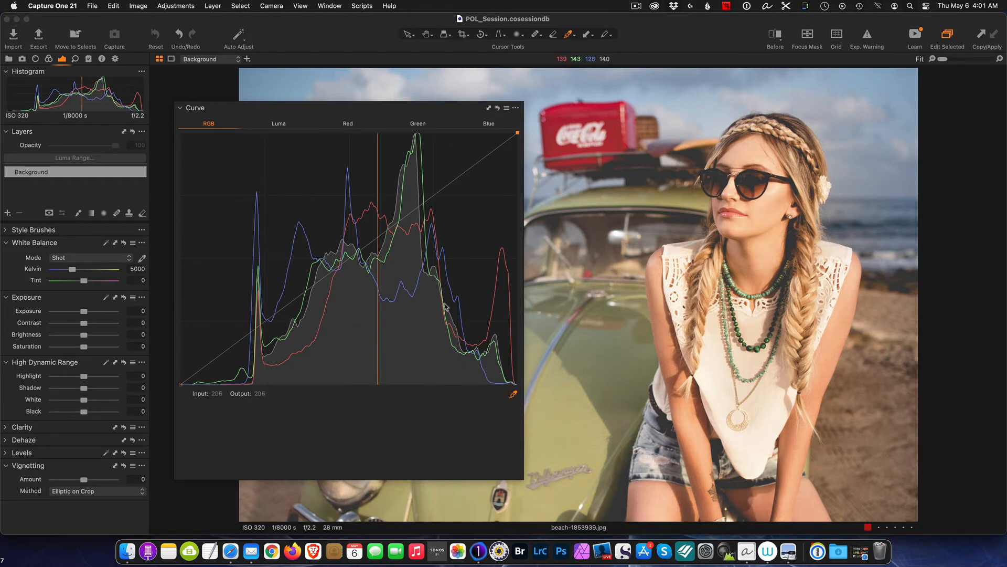
- Sample the woman's face with the curve point picker, try raising the sampled point, and return it to the diagonal
left_click(514, 395)
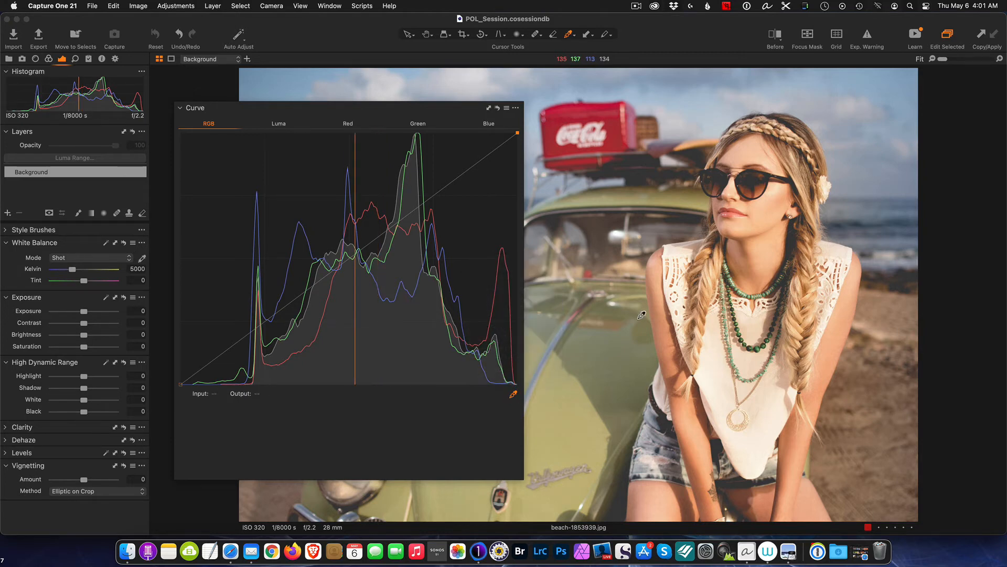
left_click(770, 197)
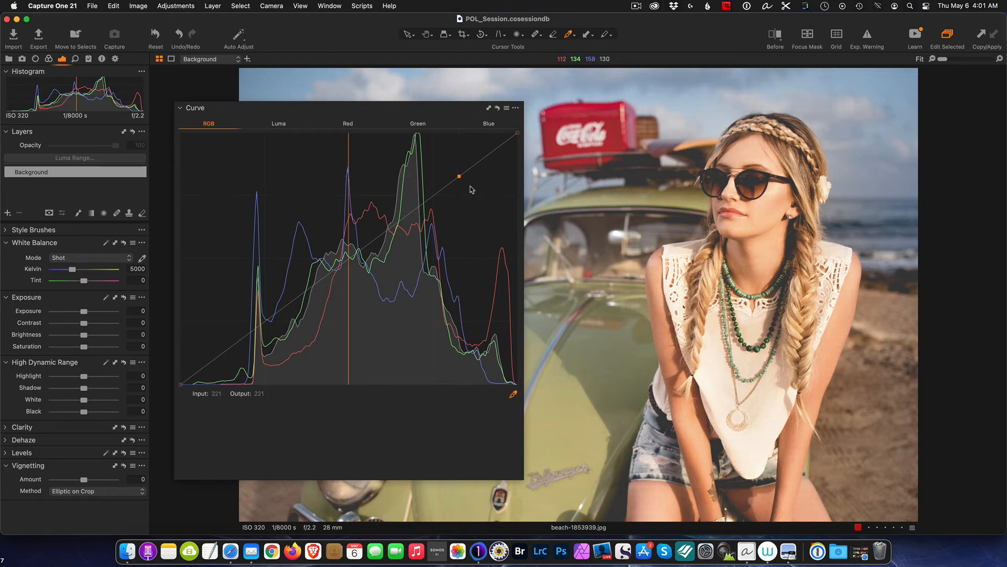
left_click_drag(461, 177, 450, 164)
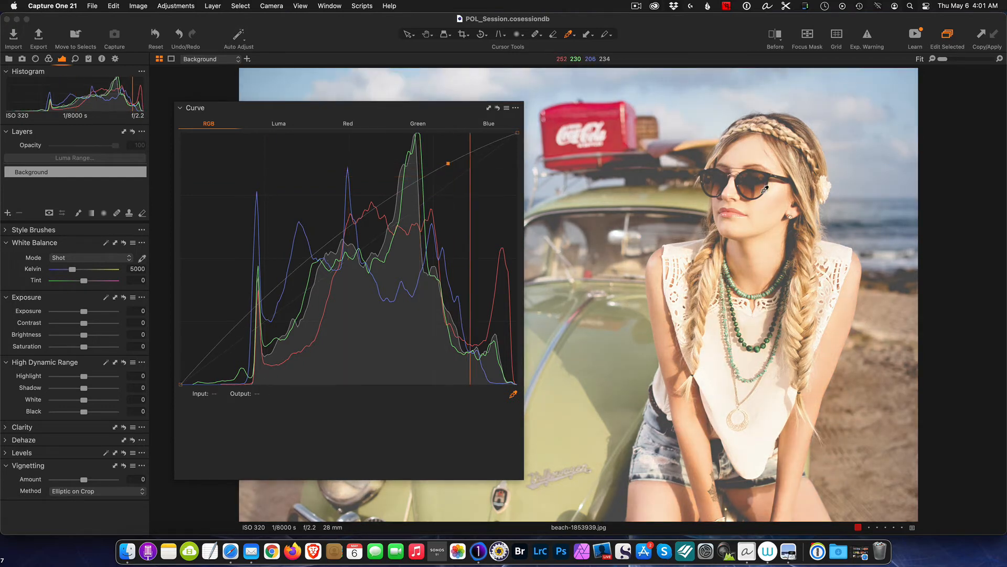
left_click_drag(449, 164, 460, 174)
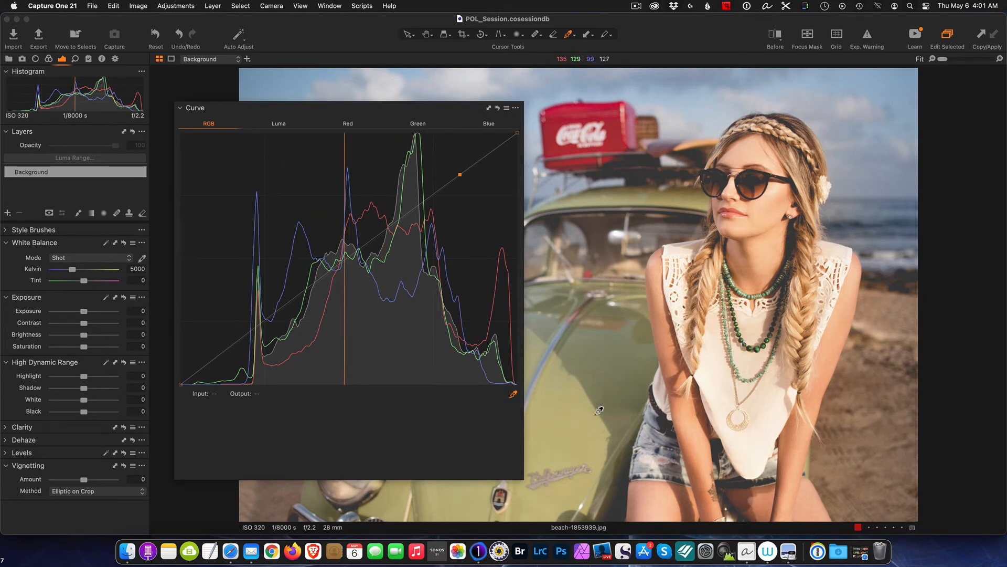
- Sample the car hood and the red cooler as curve points, lower the cooler point to input 104, output 89, and slightly raise the hood point
left_click(564, 409)
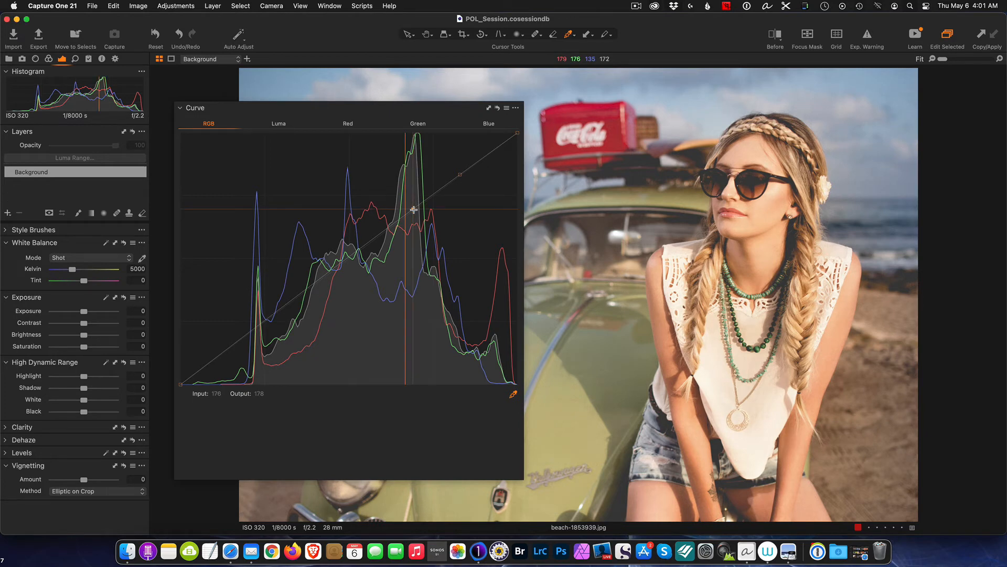
left_click(605, 115)
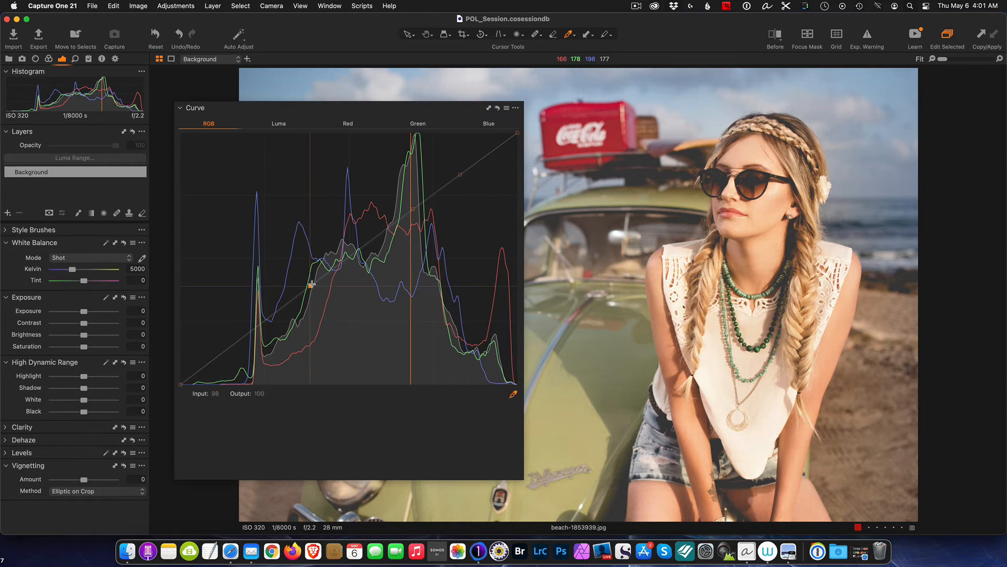
left_click_drag(310, 286, 318, 297)
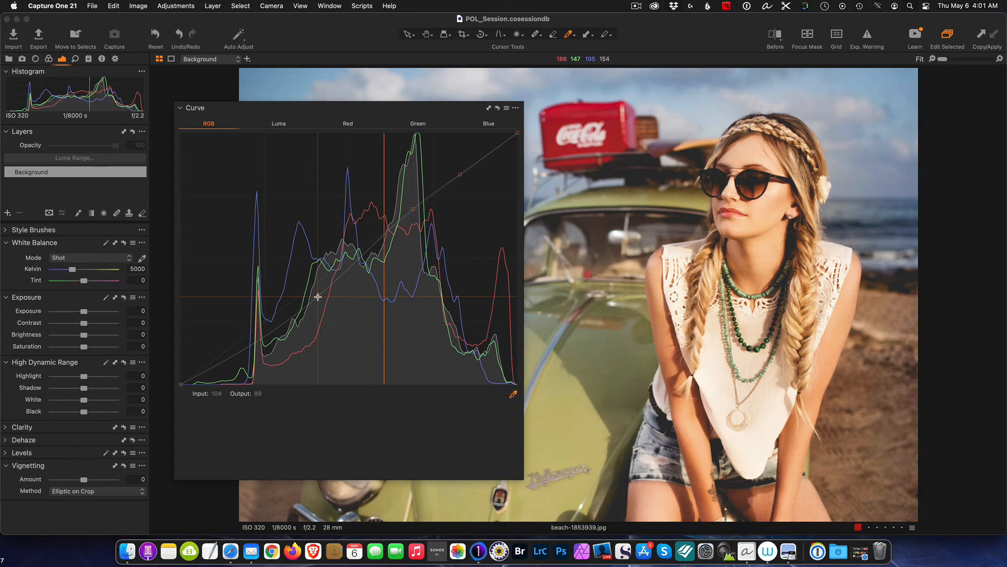
left_click_drag(411, 209, 411, 203)
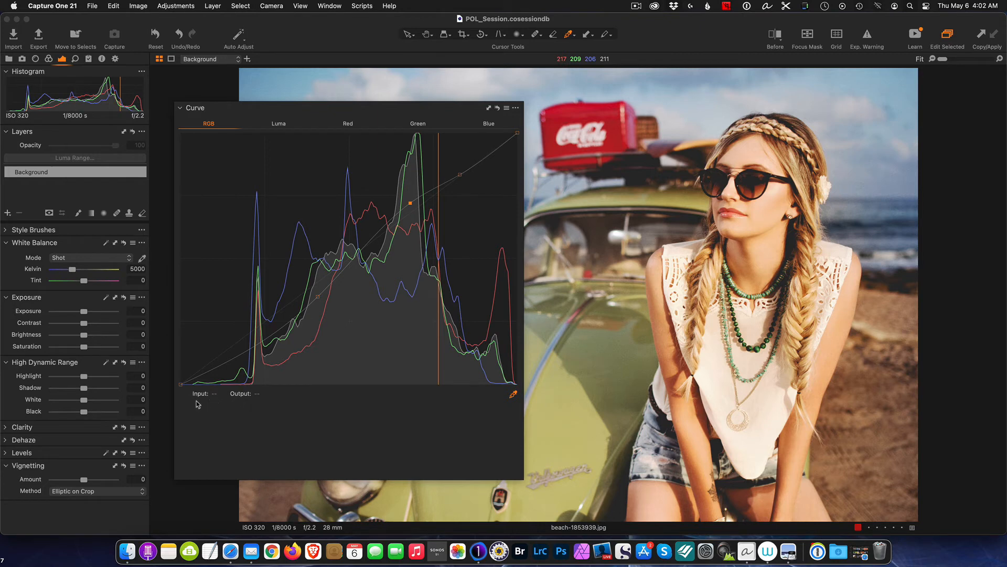
- Try lowering the sampled face point on the RGB curve to input 217, output 199, and reset the curve
left_click(410, 203)
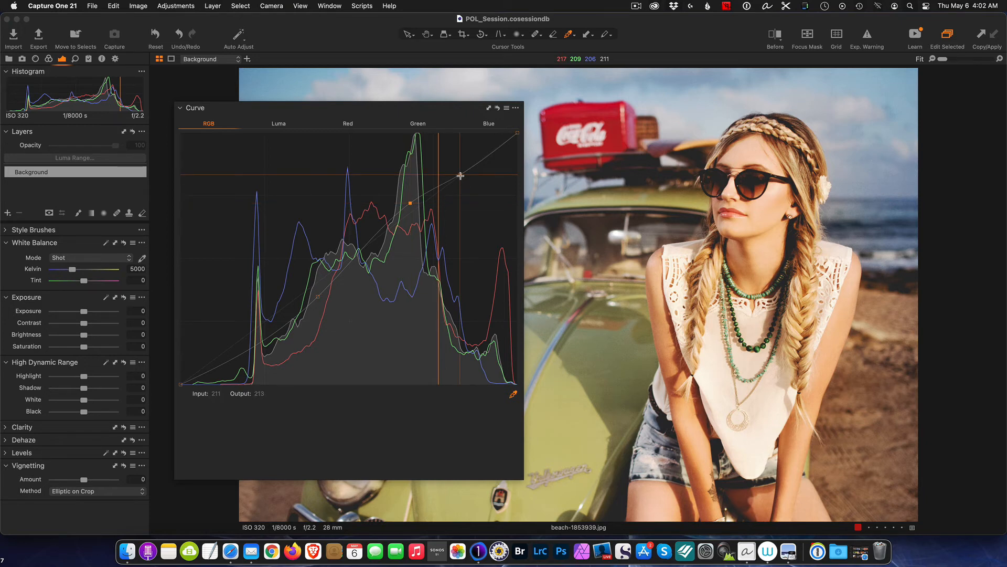
left_click_drag(460, 176, 467, 188)
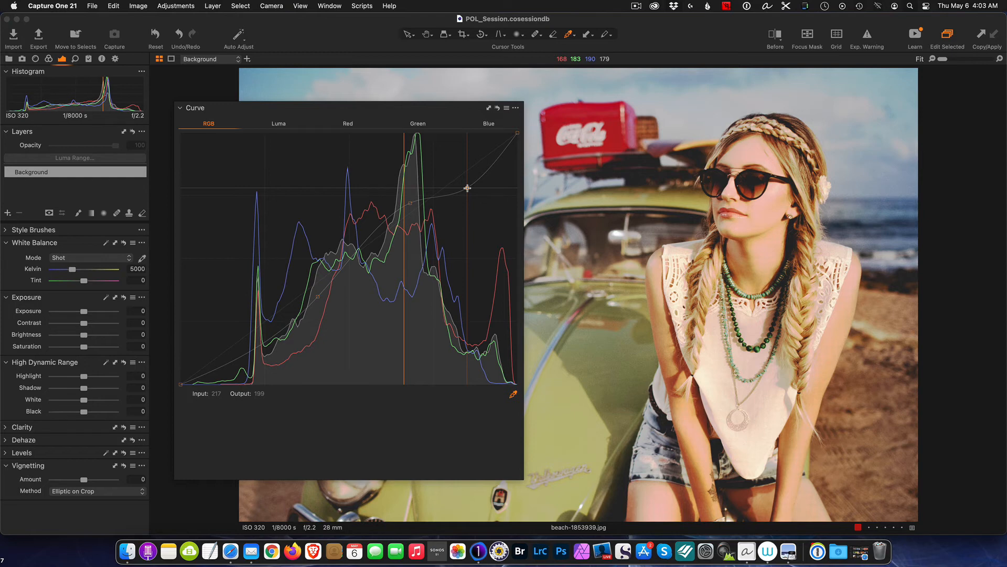
left_click(498, 107)
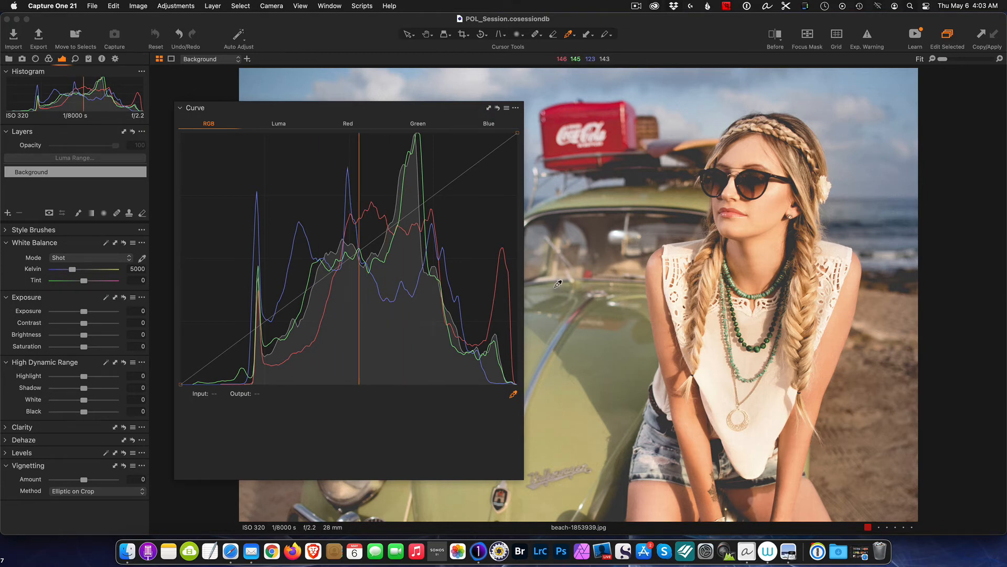
- Shape a gentle S-curve on the RGB curve by slightly lowering a shadow point and raising a highlight point
left_click(428, 200)
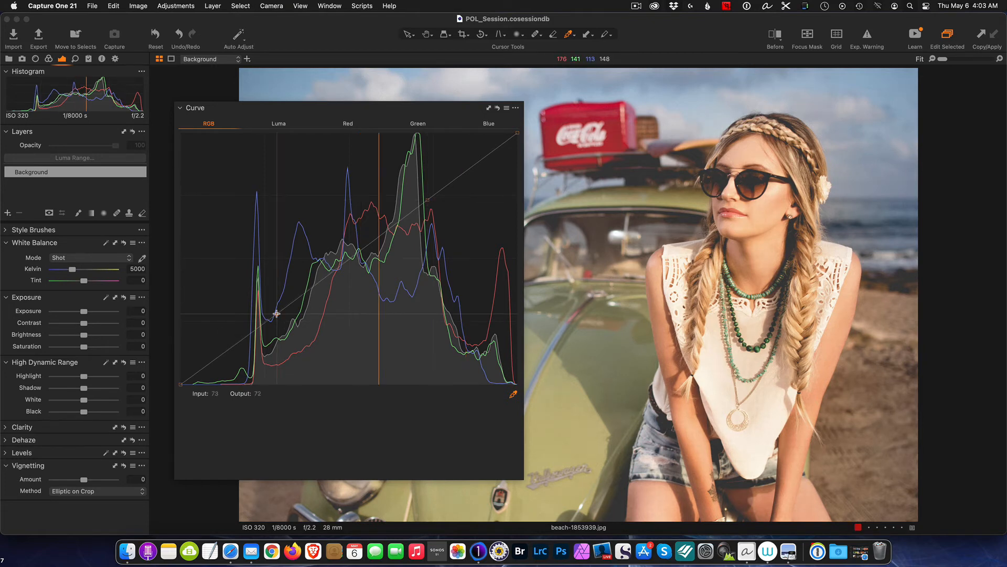
left_click_drag(277, 313, 285, 323)
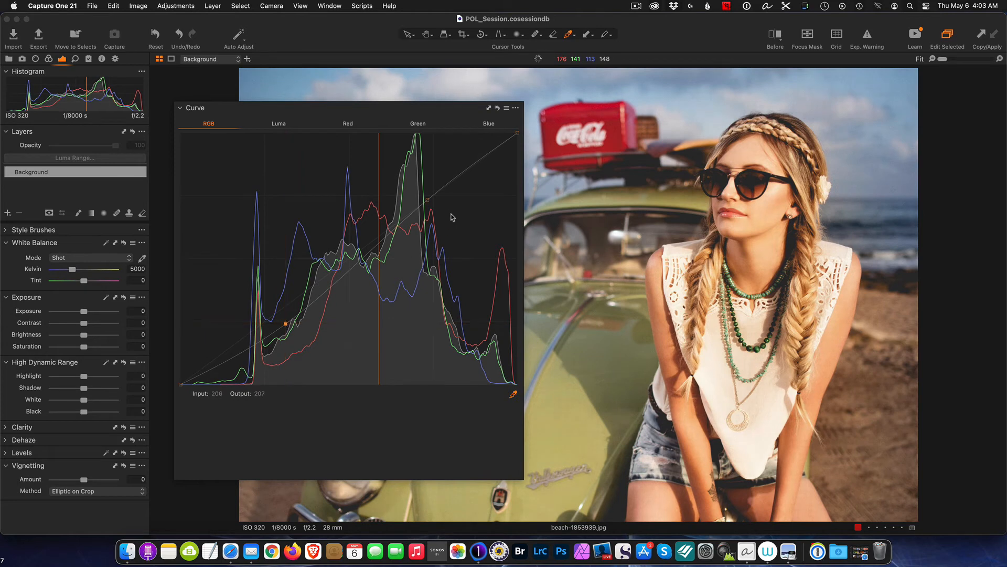
left_click_drag(427, 199, 422, 195)
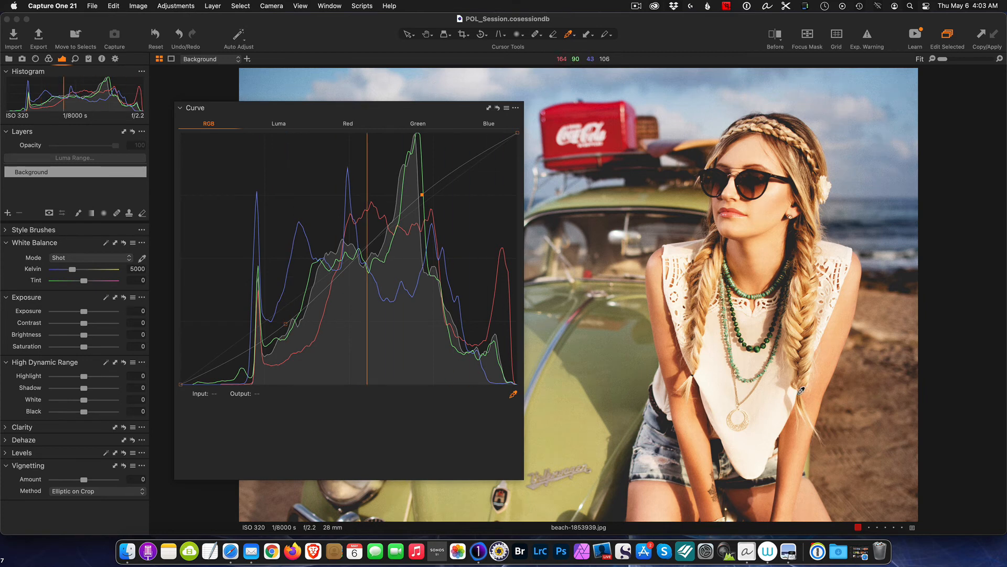
- Compare the S-curve result with the original image using the before view
left_click(776, 36)
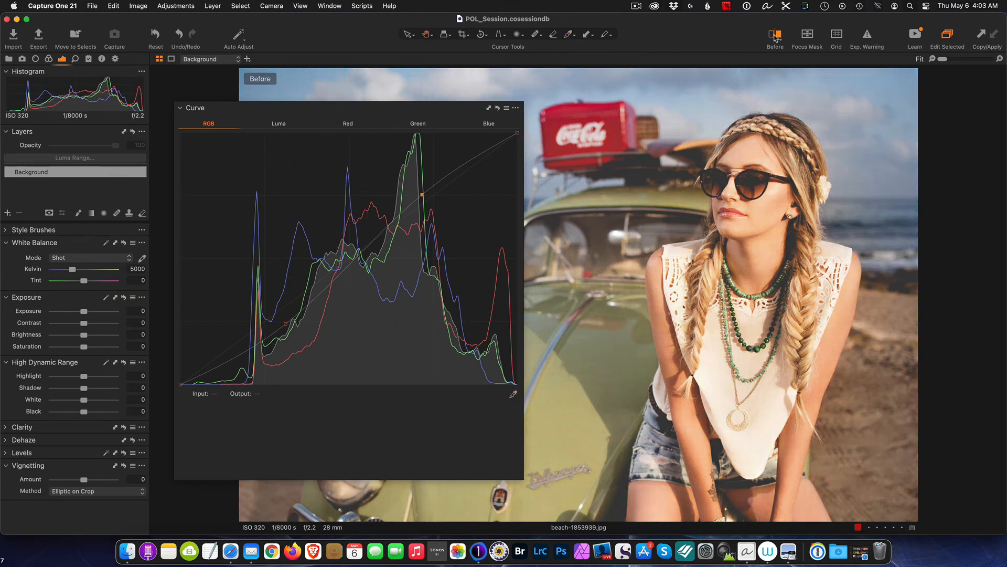
left_click(776, 36)
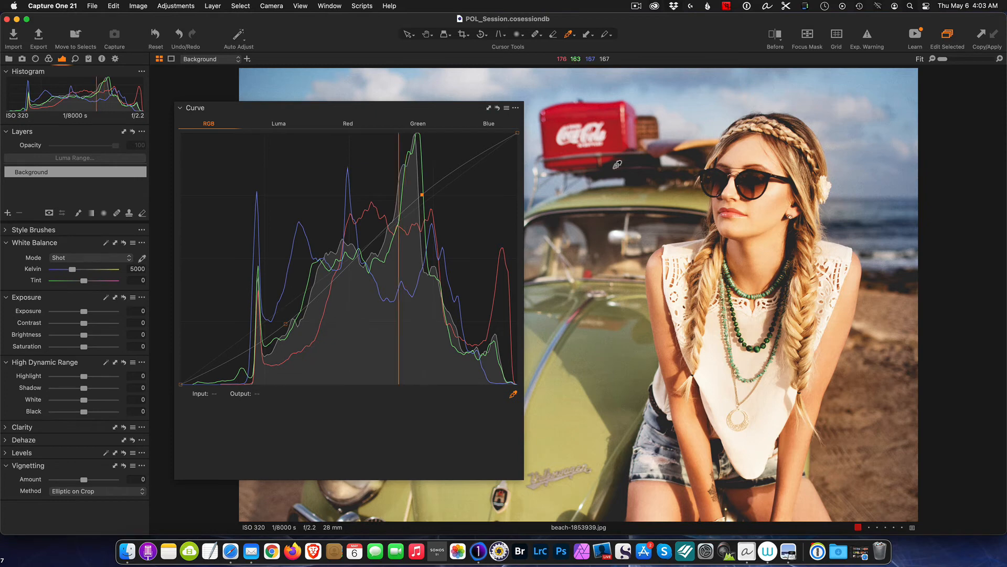
right_click(771, 51)
left_click(764, 36)
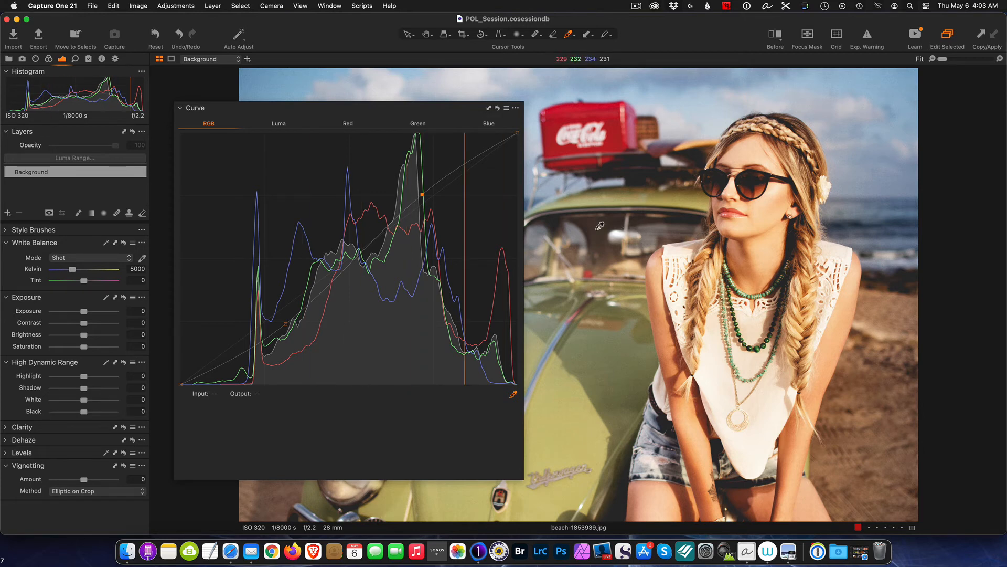
- Pull the midtones of the Blue curve down towards yellow and compare the image with and without the curve adjustment
left_click(492, 124)
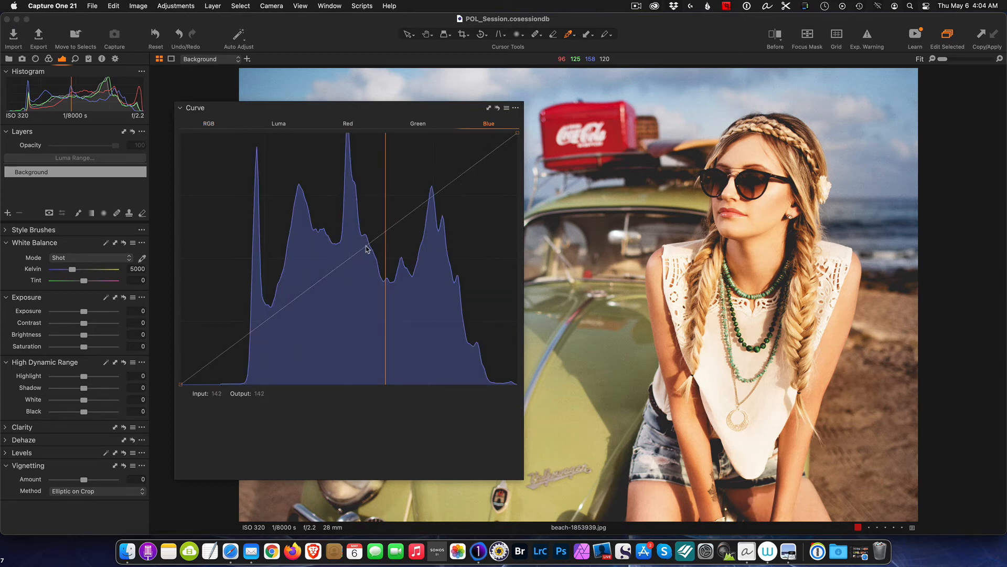
mouse_move(370, 248)
left_mouse_down()
mouse_move(353, 219)
mouse_move(386, 260)
left_mouse_up()
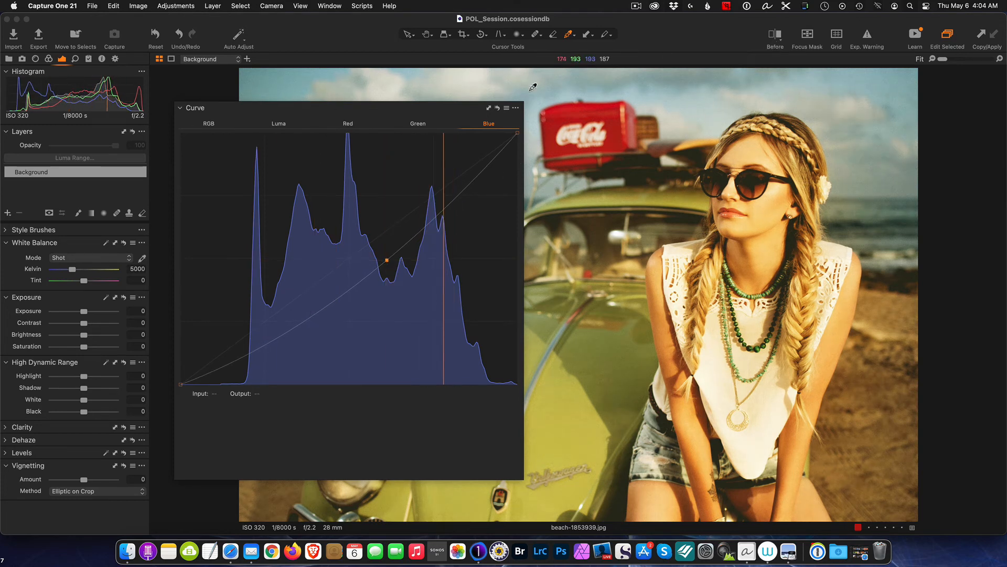
left_click(497, 110)
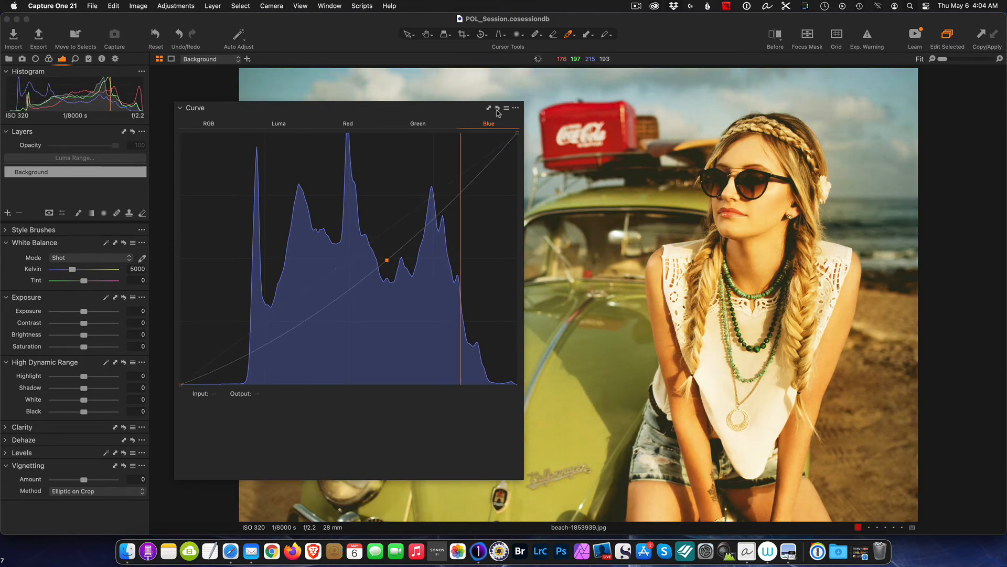
left_click(497, 110)
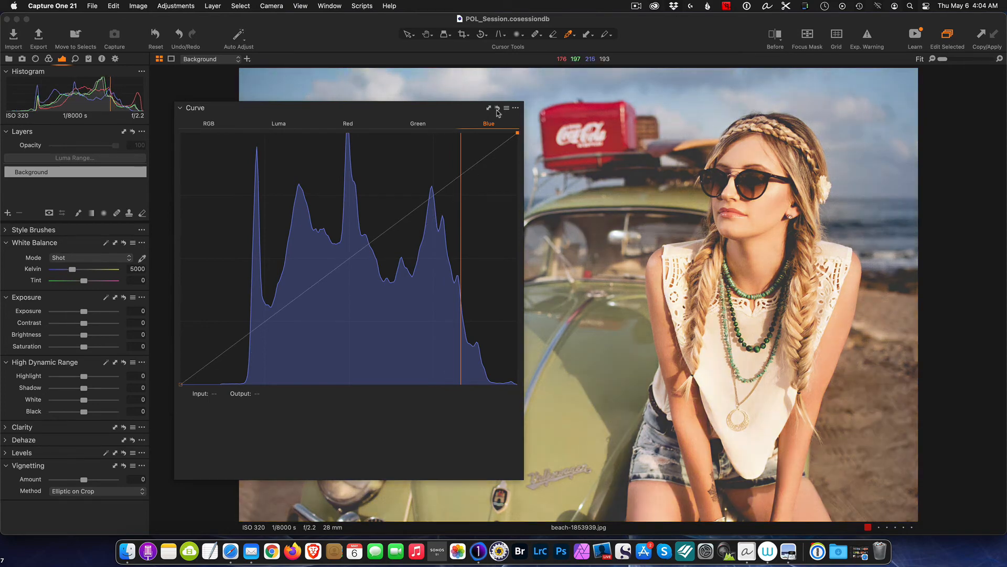
left_click(497, 112)
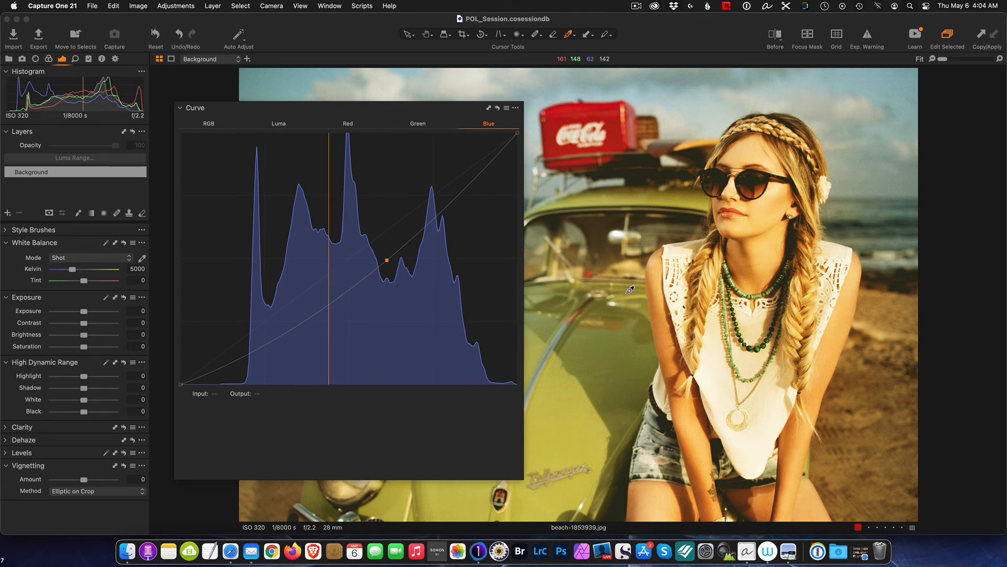
- Check the RGB curve, return to the Blue curve and reset the Curve tool
left_click(208, 125)
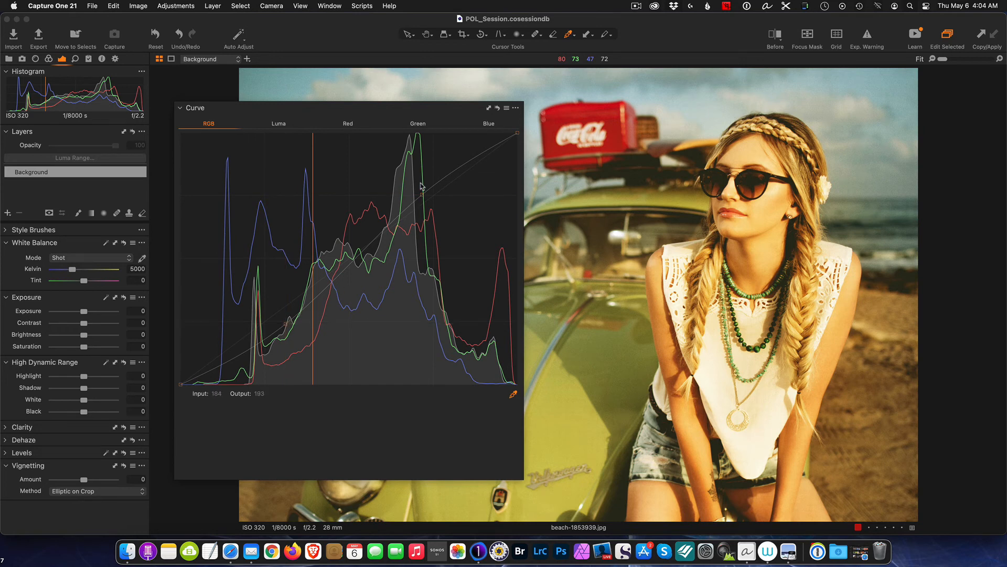
left_click(488, 124)
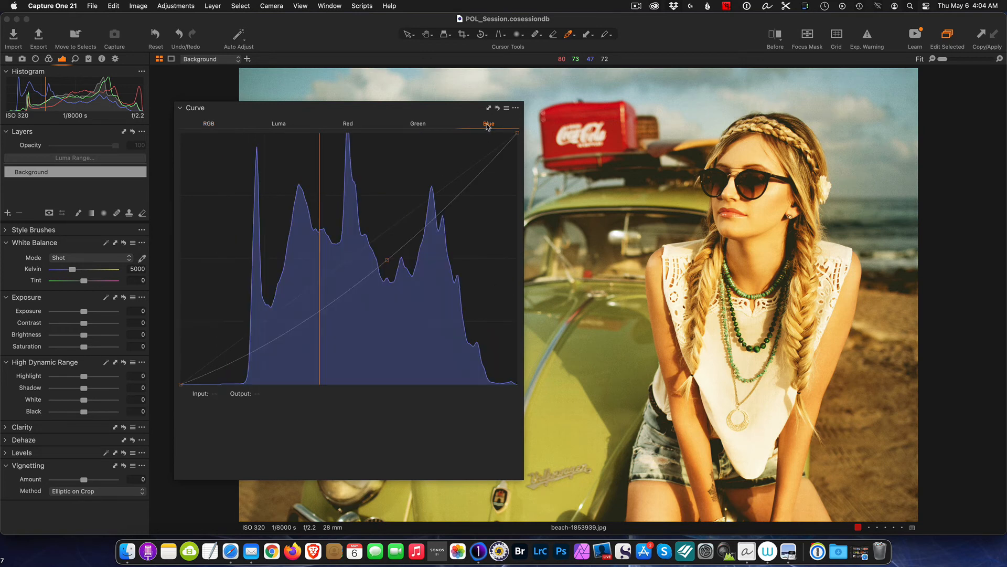
left_click(388, 261)
left_click(497, 107)
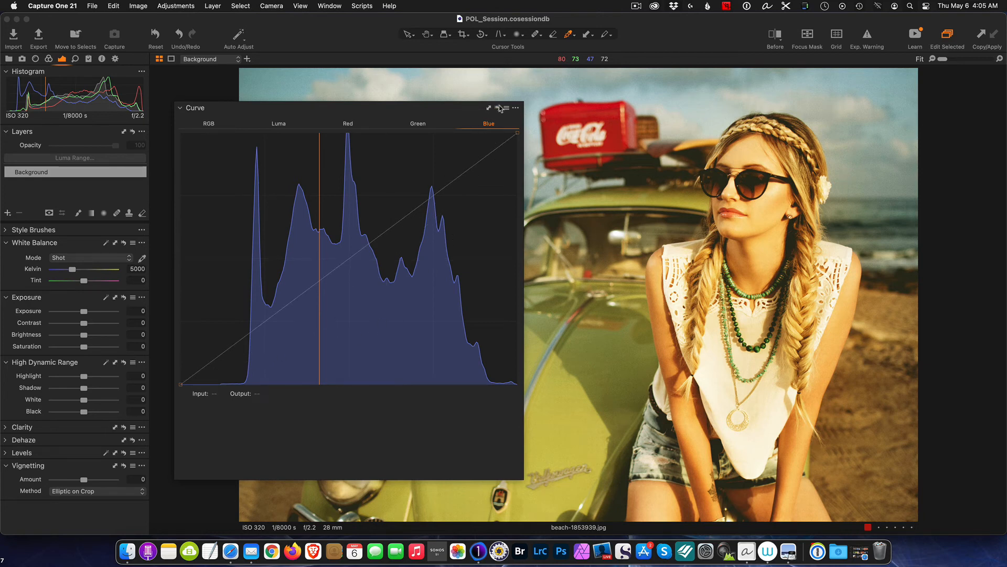
- Add anchor points on the Blue curve's diagonal in the shadows, highlights and midtones
left_click(233, 348)
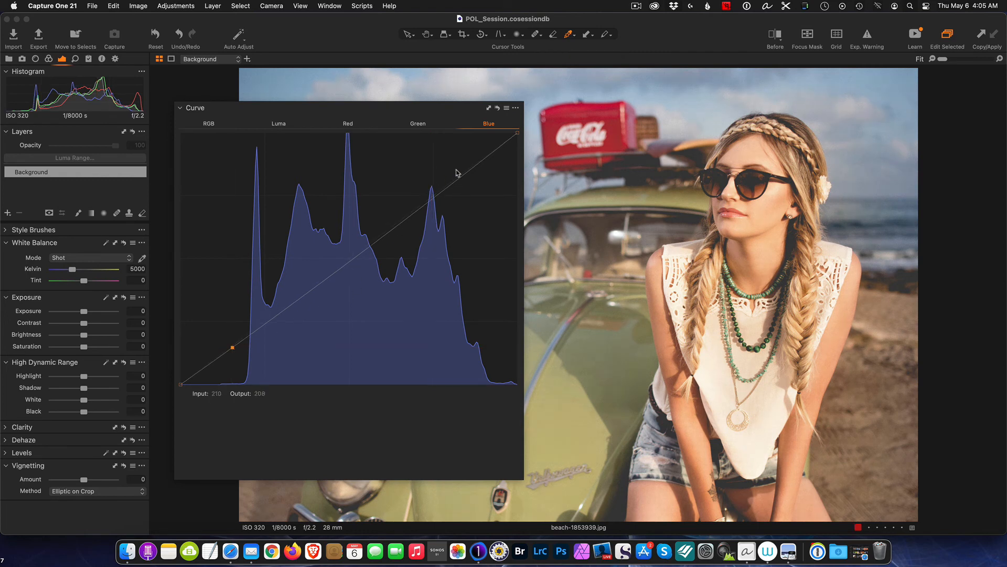
left_click(488, 158)
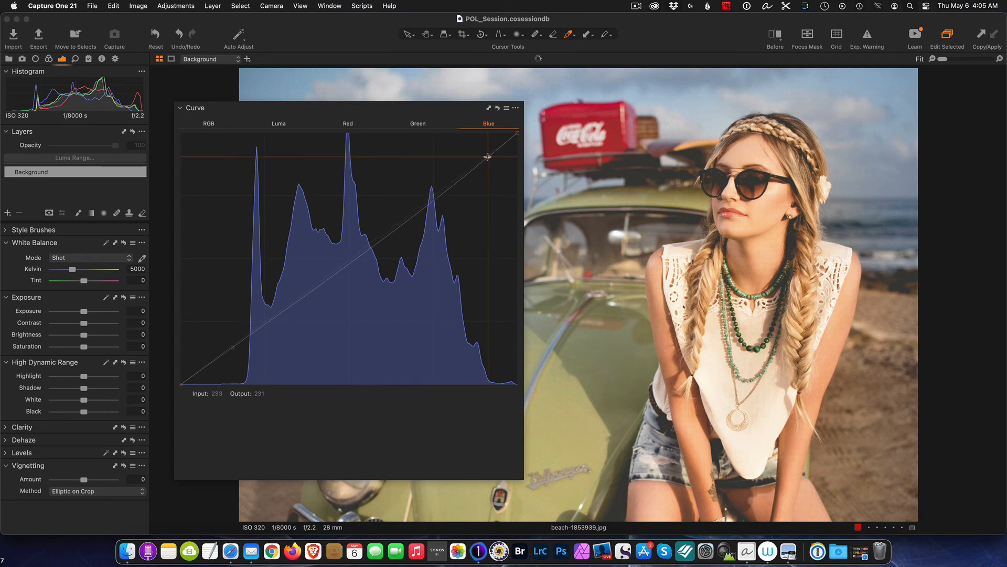
left_click(366, 253)
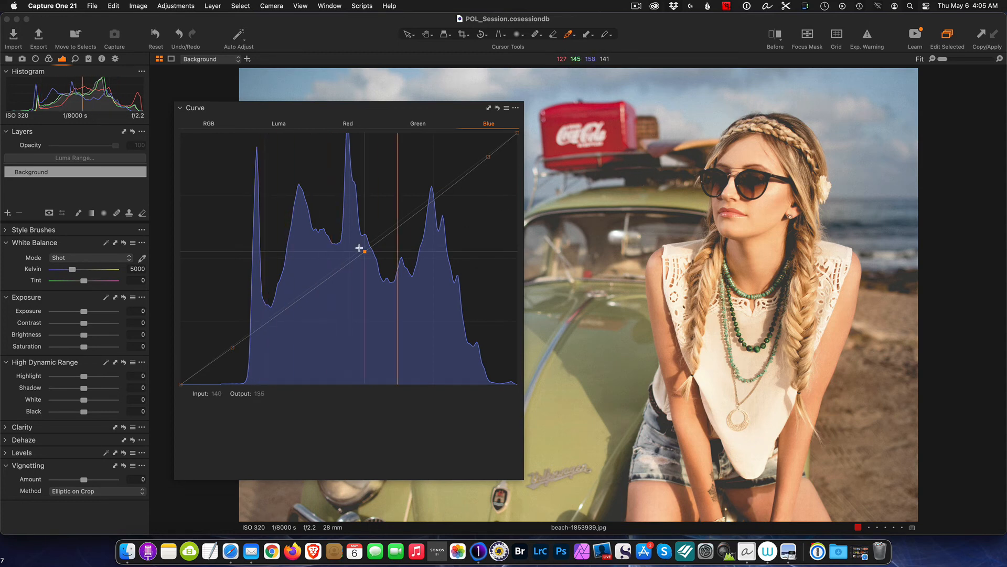
- Try raising the Blue curve's shadow point well above the diagonal, and return it to the diagonal
left_click(234, 347)
left_click_drag(234, 347, 212, 315)
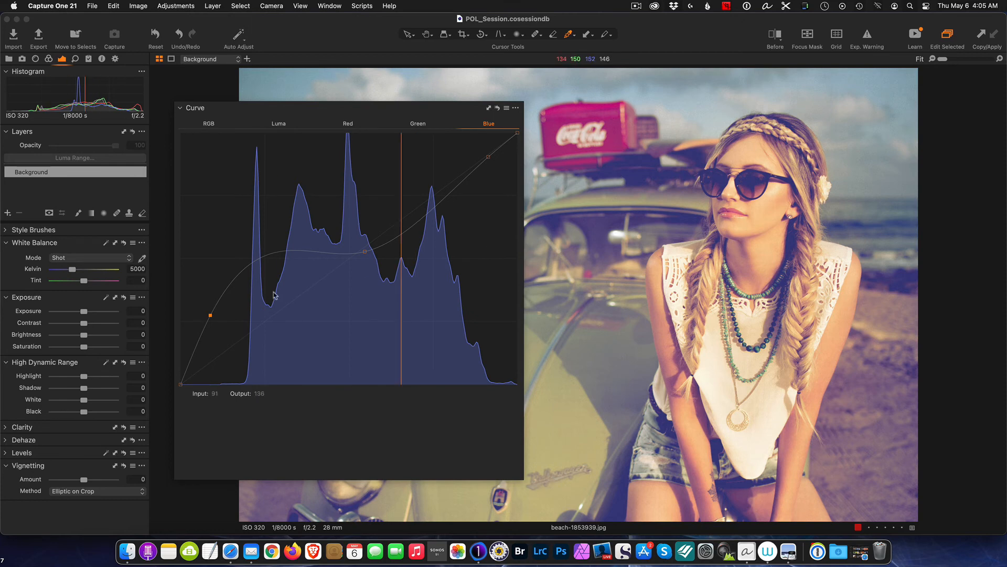
left_click_drag(215, 315, 243, 344)
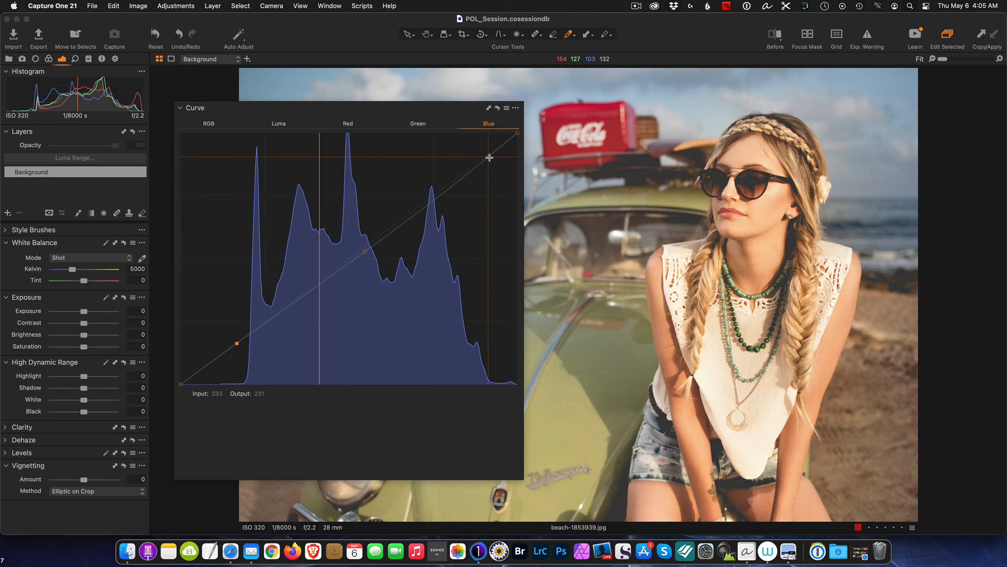
- Try raising the Blue curve's highlight point to input 216, output 248, and reset the curve
left_click_drag(489, 157, 466, 140)
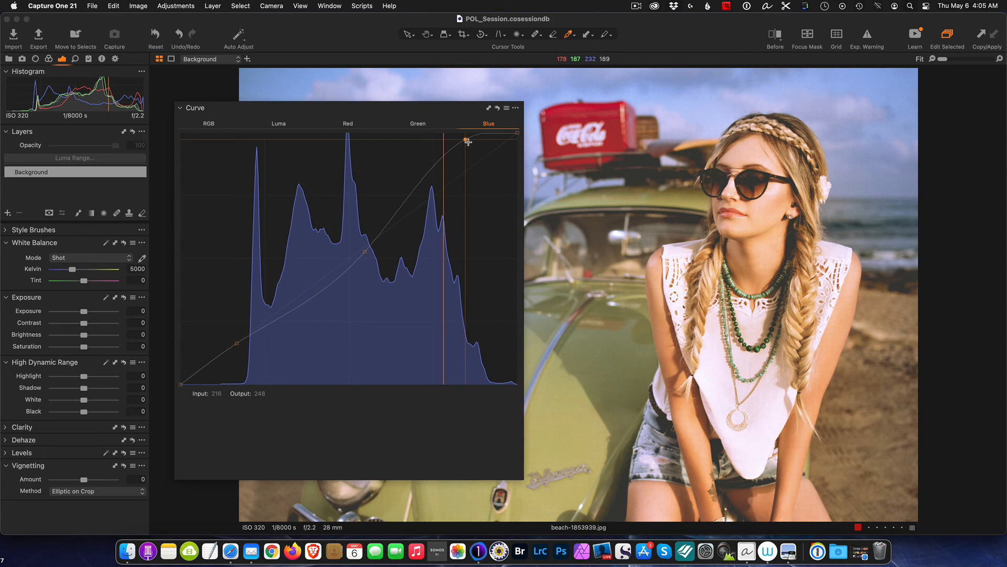
left_click_drag(468, 142, 483, 159)
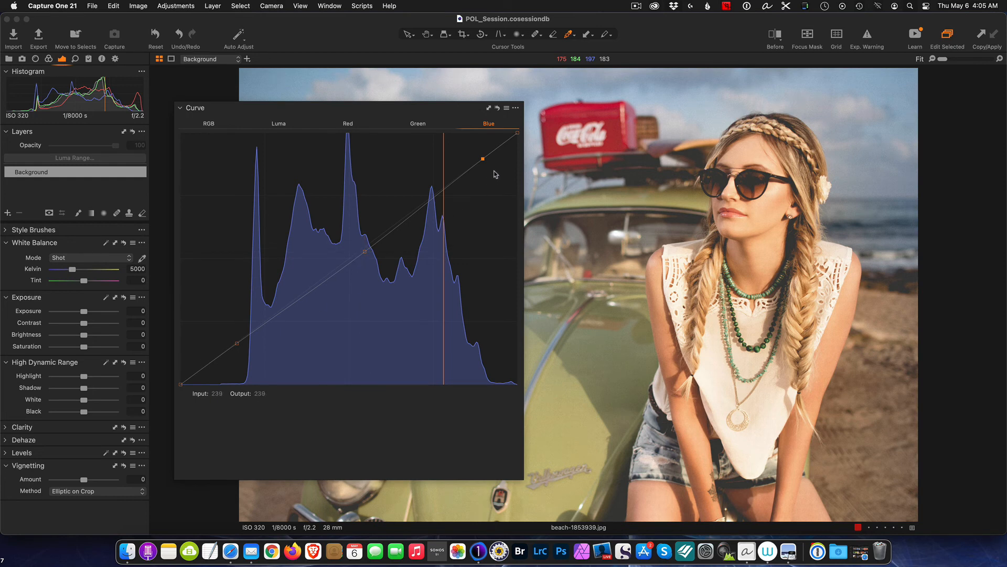
left_click(498, 108)
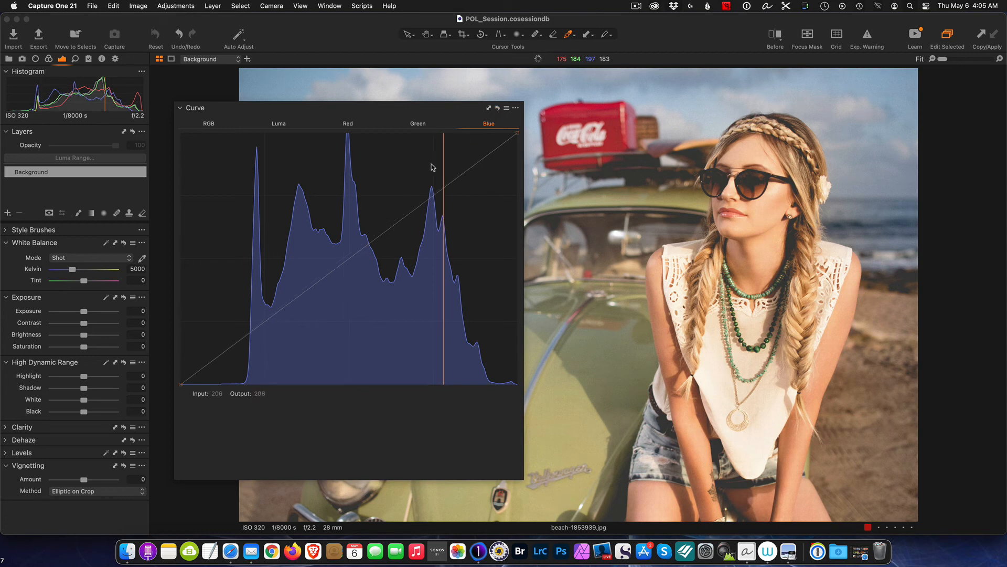
- Show the RGB curve, examine the channel colour chart tone-curve-lightroom-009.jpg in Preview, and return to Capture One
left_click(209, 125)
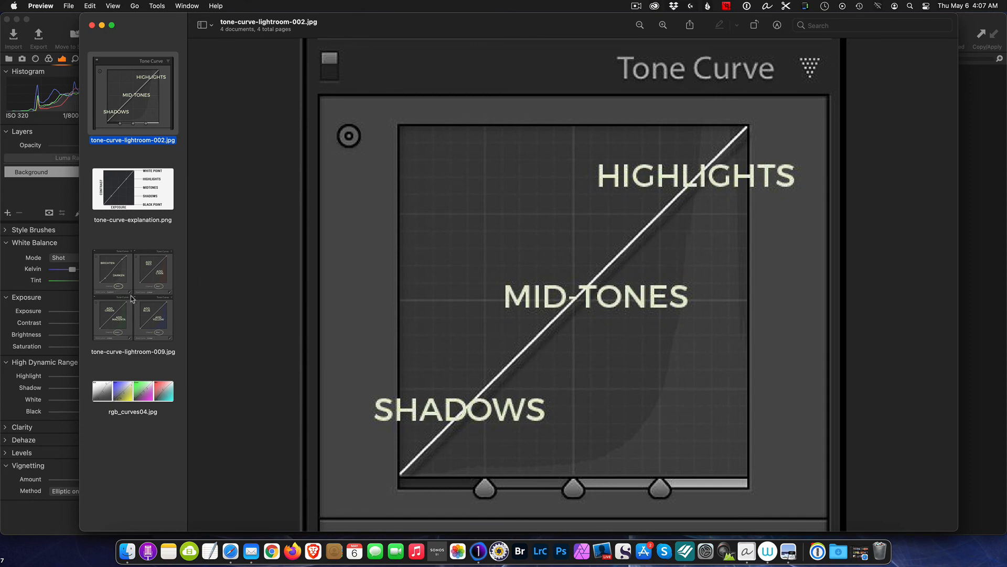
left_click(144, 298)
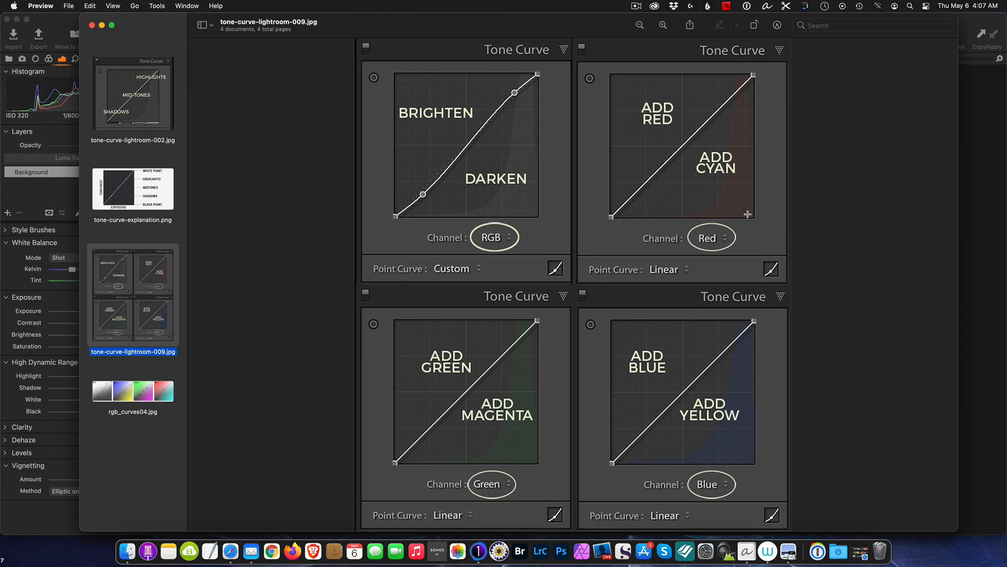
left_click(993, 19)
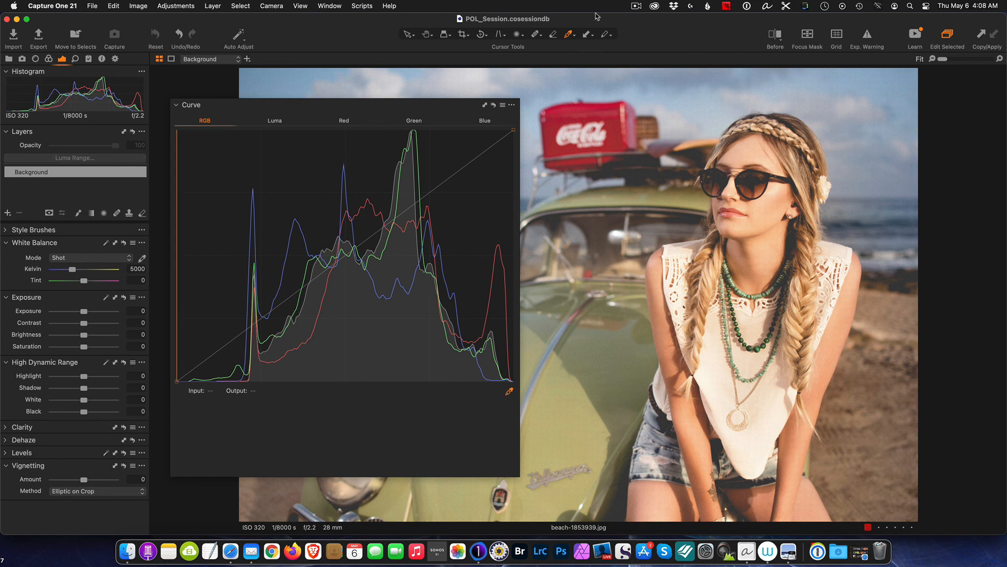
left_click(636, 7)
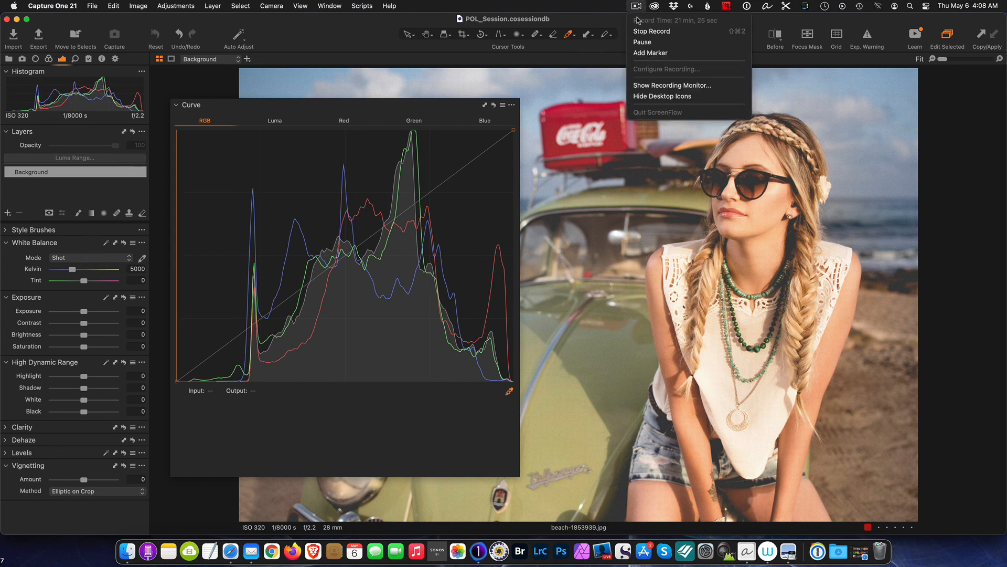
left_click(644, 27)
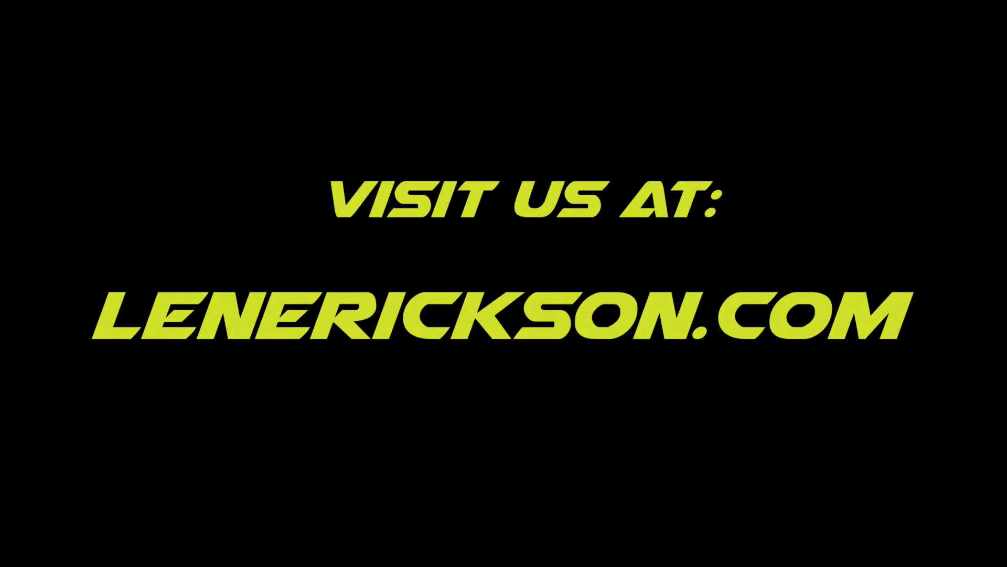